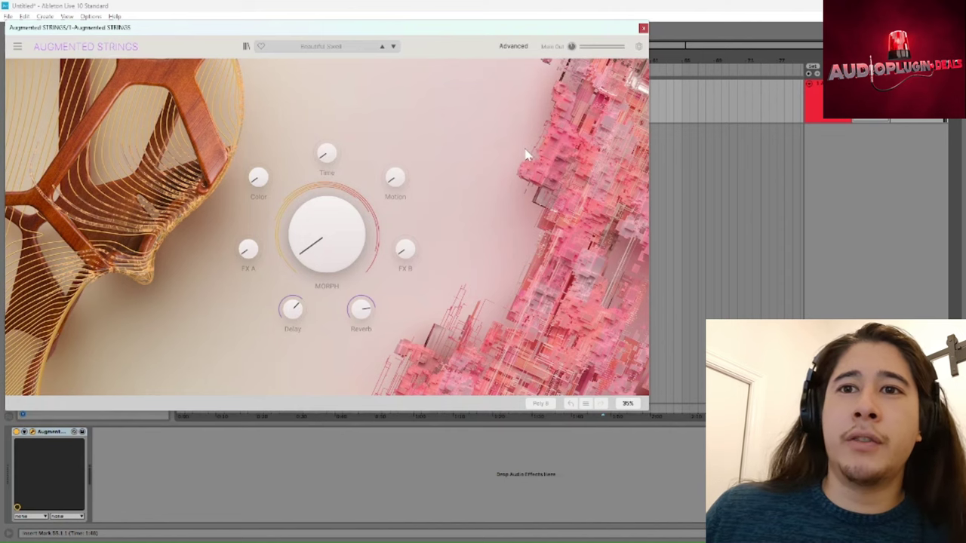
# Look through the advanced layer view and the settings panel's tutorials, then return to the macro view
pyautogui.click(512, 48)
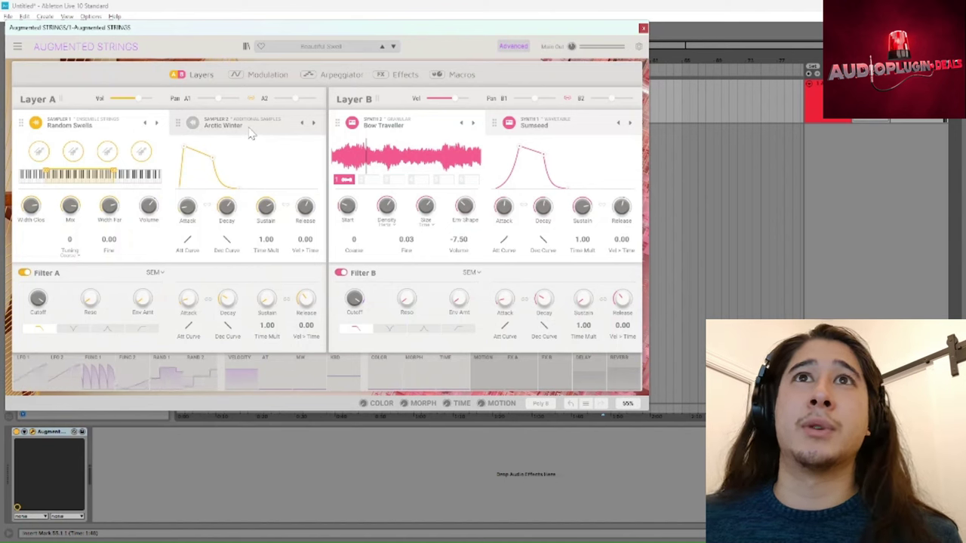
pyautogui.click(519, 50)
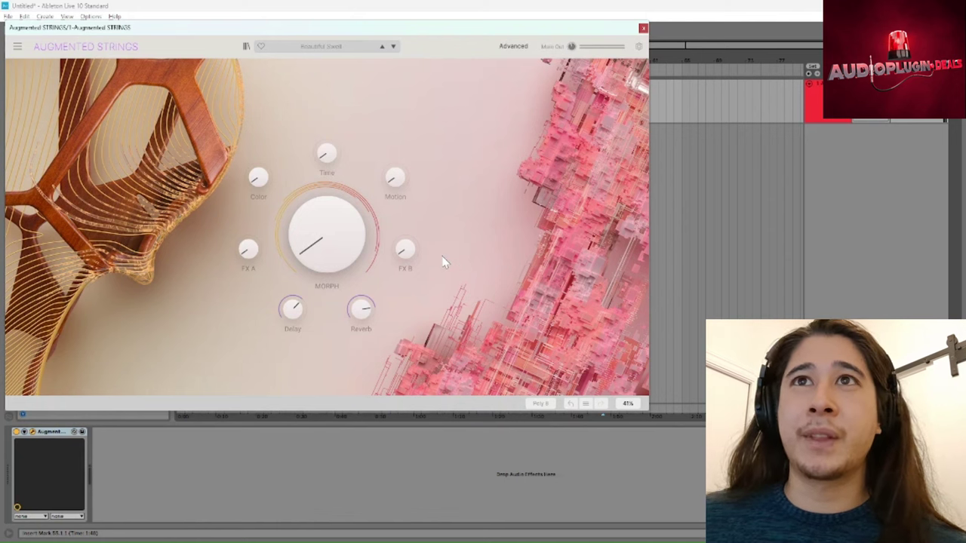
pyautogui.click(638, 47)
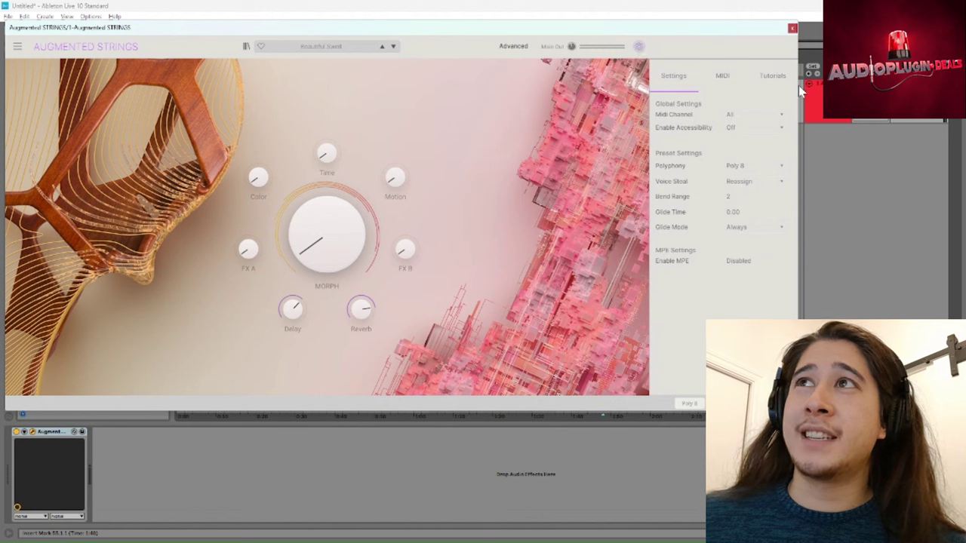
pyautogui.click(774, 78)
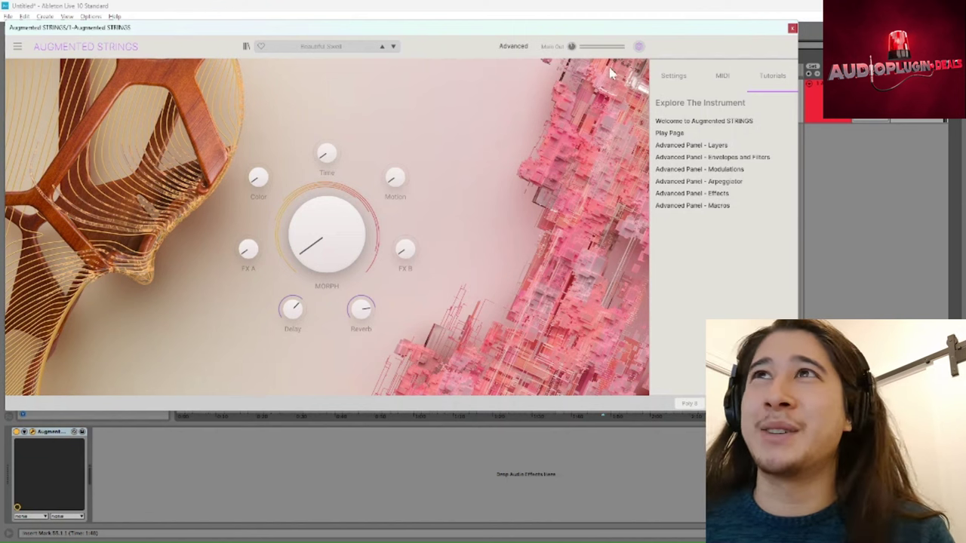
pyautogui.click(638, 46)
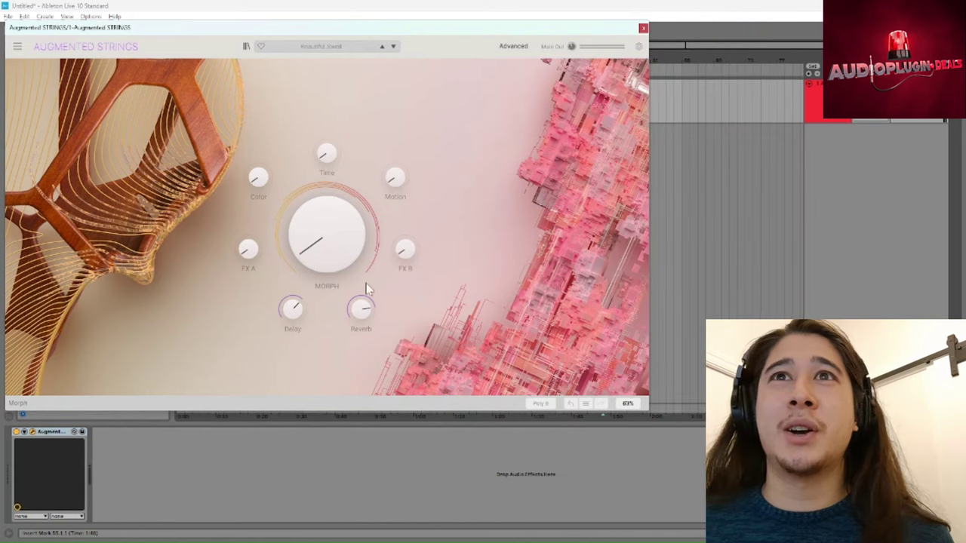
# Sweep the Morph macro to maximum, then settle it at about 0.49
pyautogui.moveTo(323, 234)
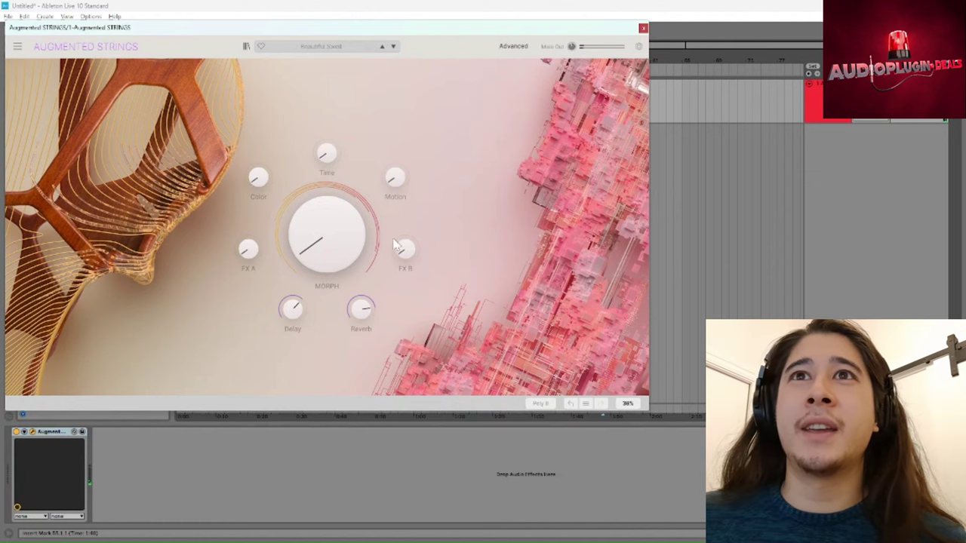
pyautogui.moveTo(376, 252); pyautogui.dragTo(376, 227)
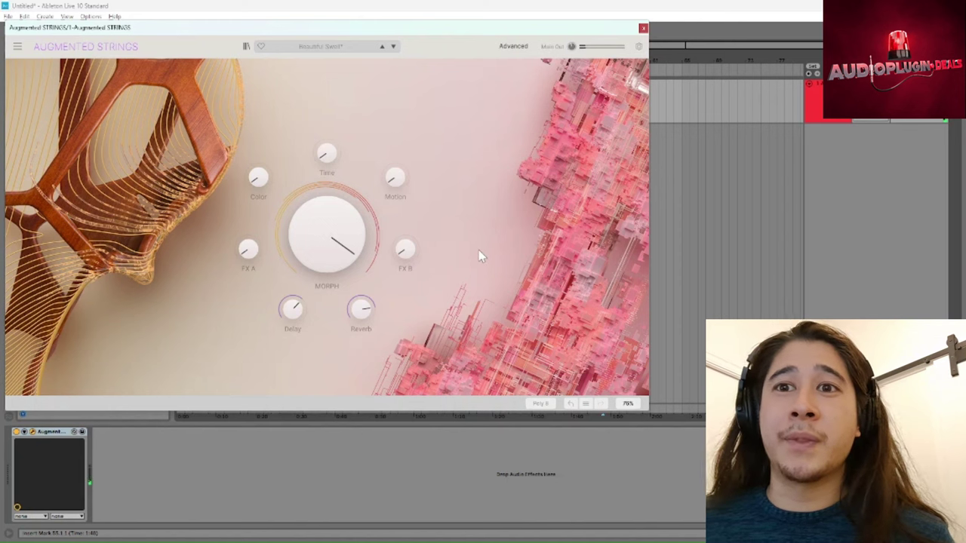
pyautogui.moveTo(332, 244); pyautogui.dragTo(338, 236)
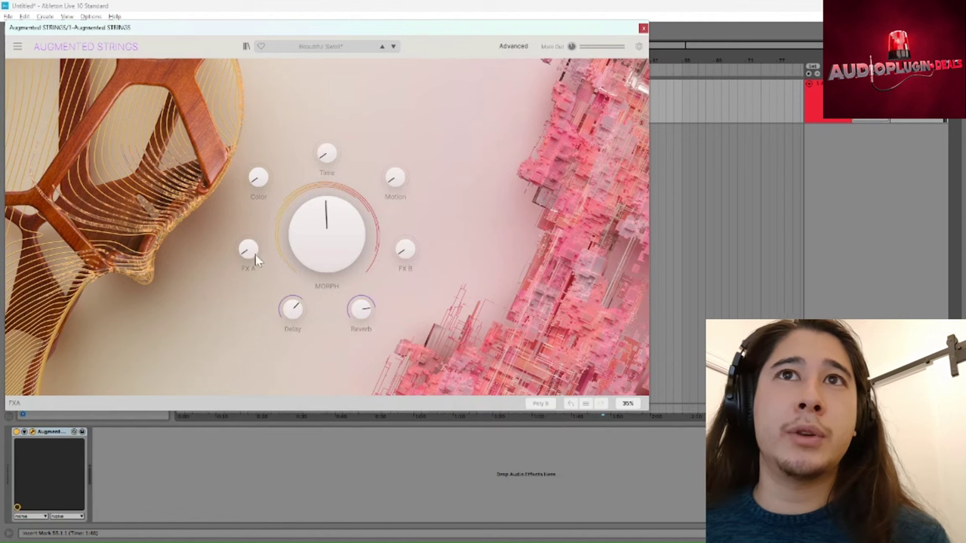
pyautogui.moveTo(249, 252)
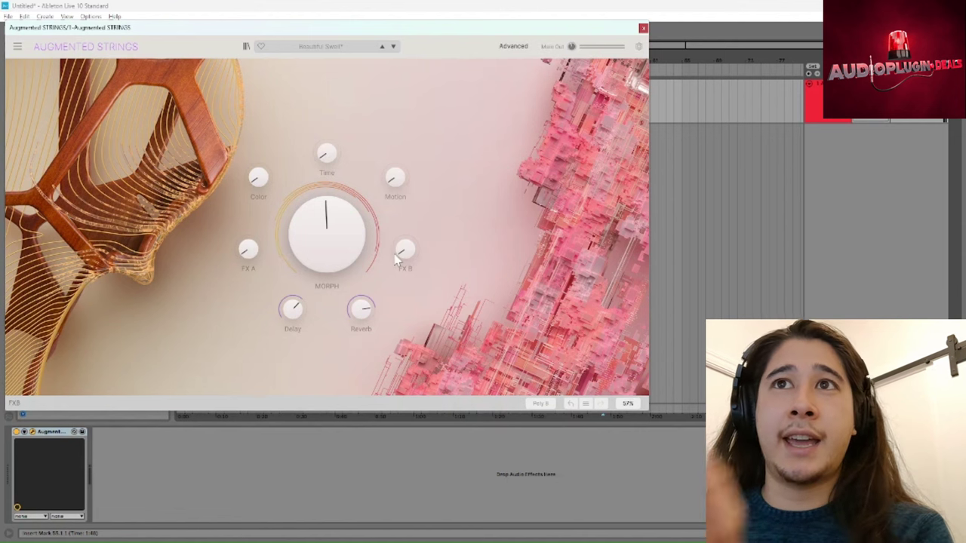
pyautogui.moveTo(408, 257)
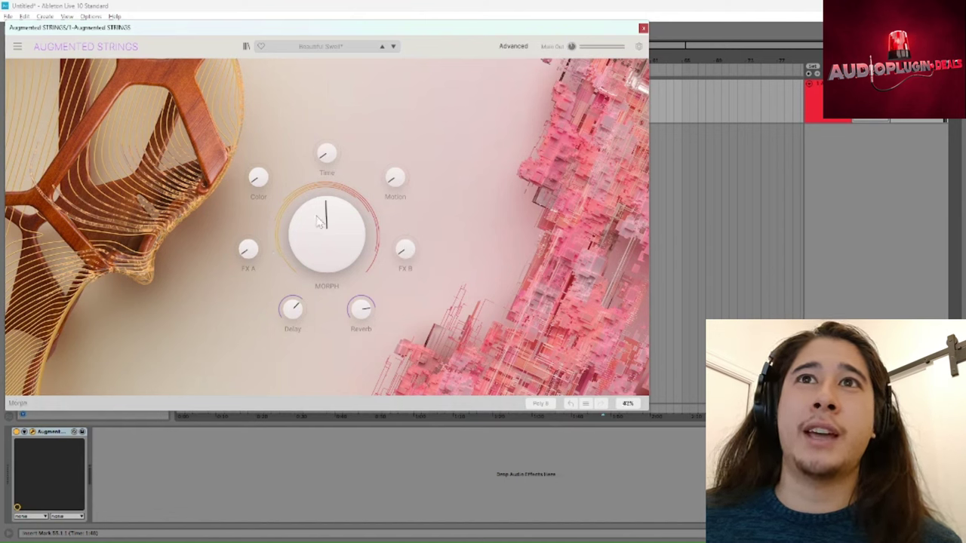
# Lower Morph to about 0.22, raise FX A to 0.79, then Morph to 0.83 and FX B to 0.78
pyautogui.moveTo(326, 234); pyautogui.dragTo(326, 278)
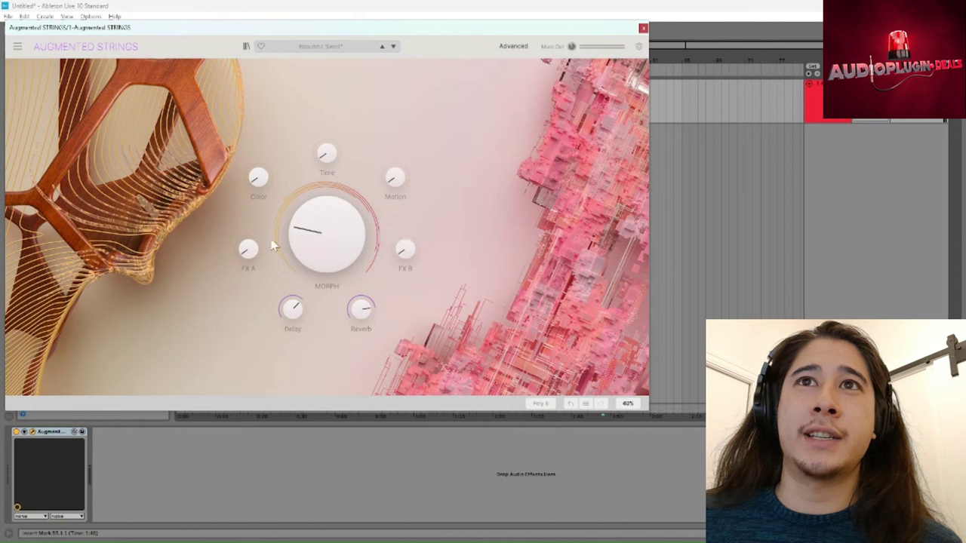
pyautogui.moveTo(251, 251)
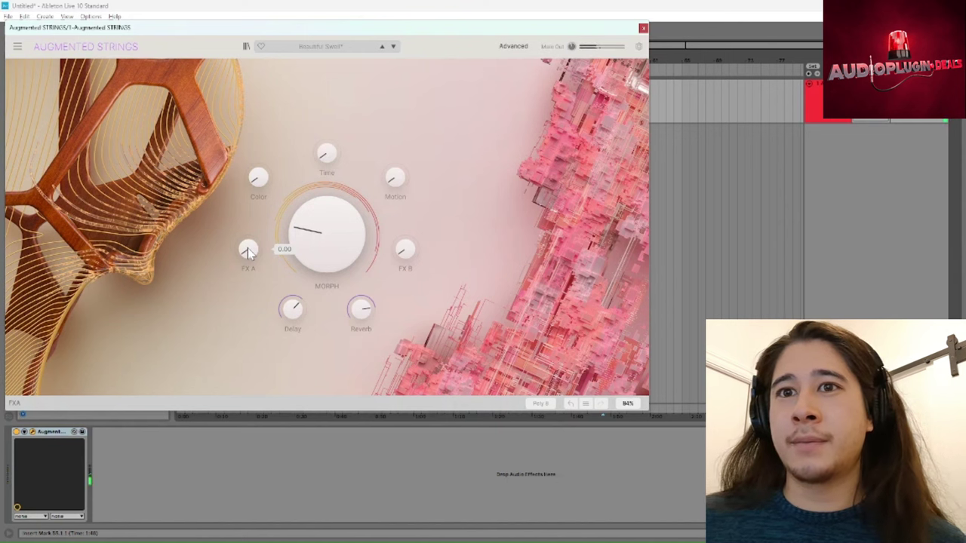
pyautogui.moveTo(248, 253); pyautogui.dragTo(264, 282)
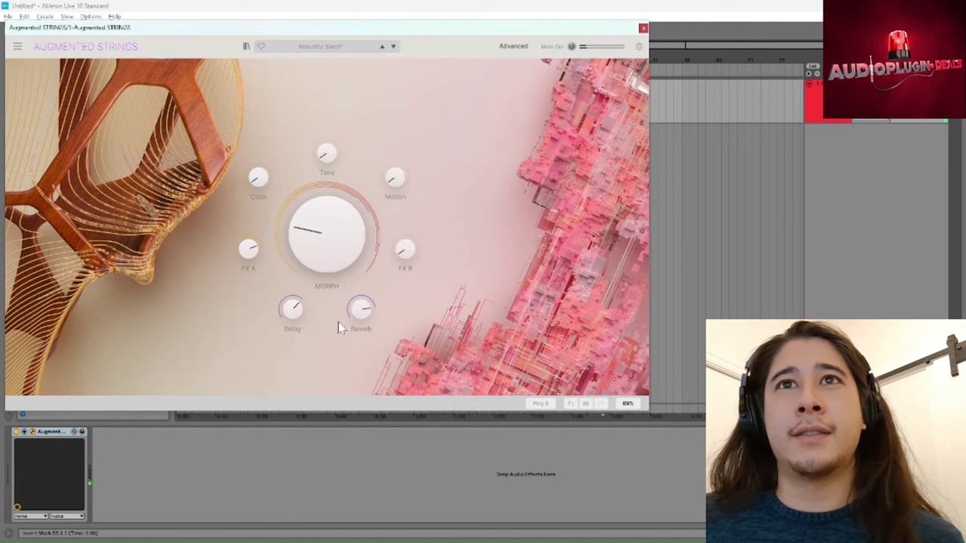
pyautogui.moveTo(335, 261)
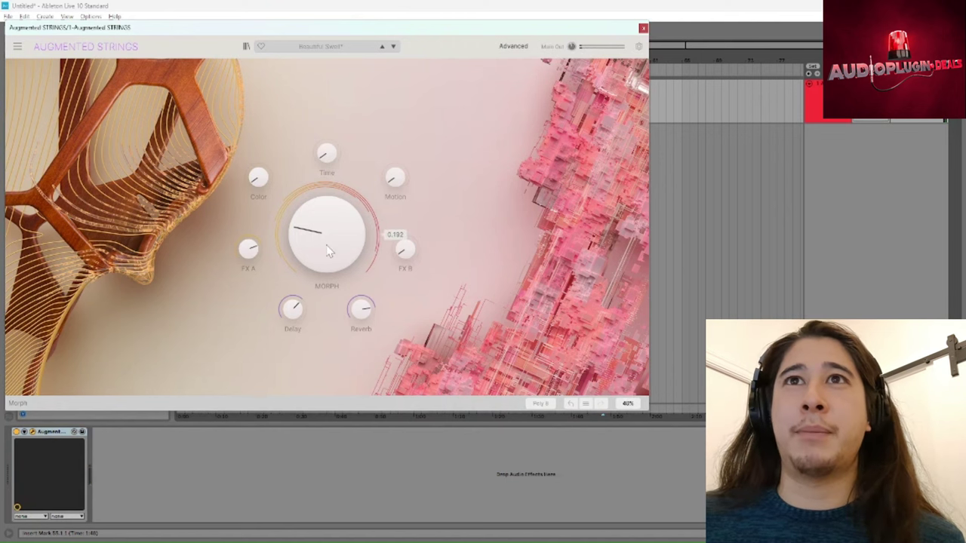
pyautogui.moveTo(324, 248); pyautogui.dragTo(325, 181)
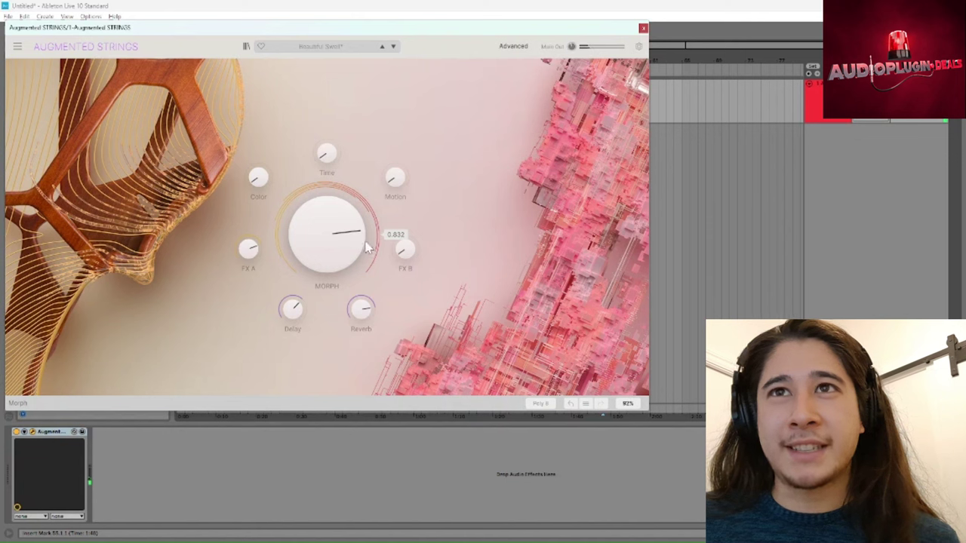
pyautogui.moveTo(408, 261); pyautogui.dragTo(408, 238)
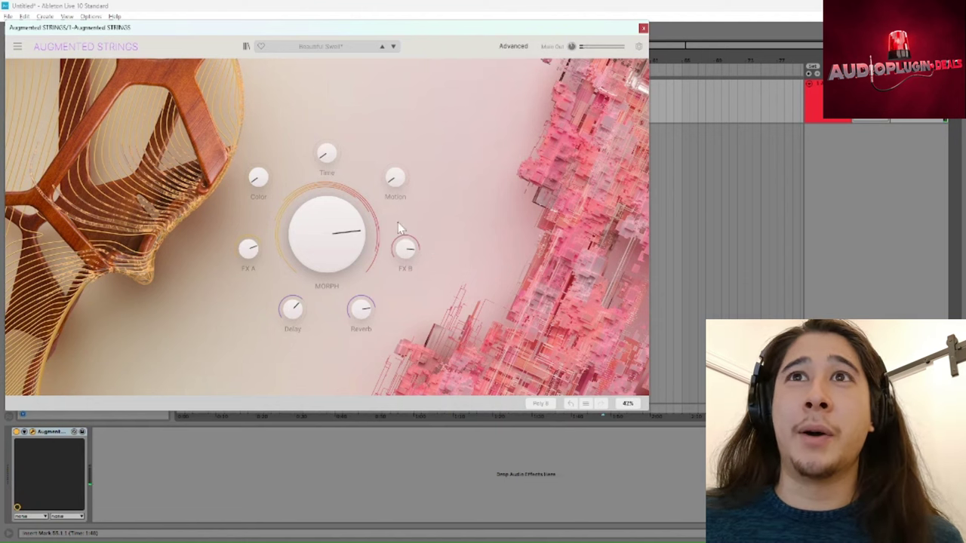
pyautogui.moveTo(324, 238); pyautogui.dragTo(324, 267)
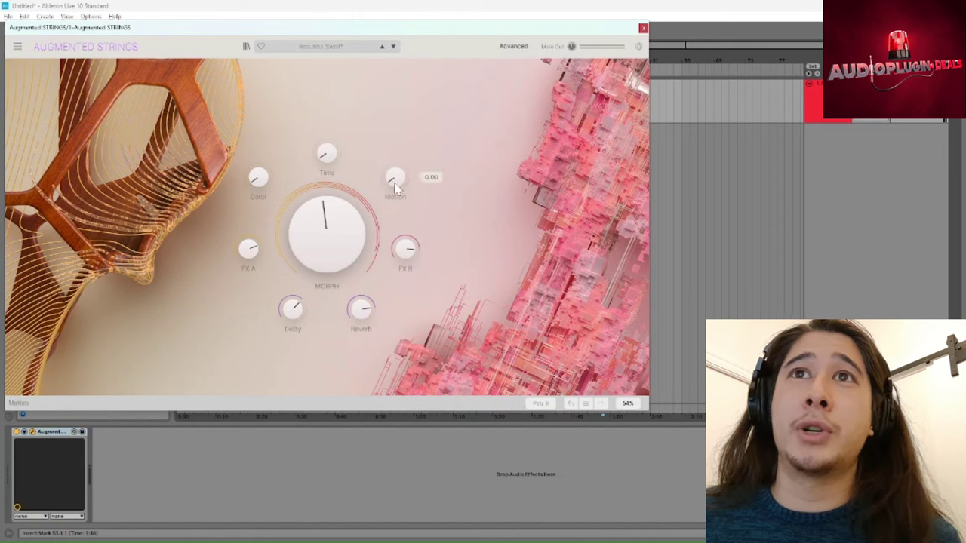
pyautogui.moveTo(258, 184)
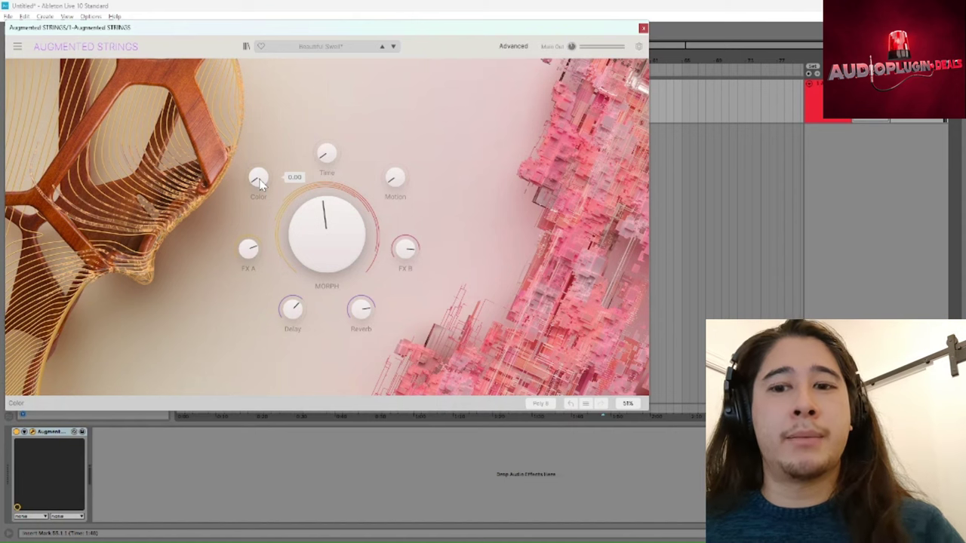
pyautogui.moveTo(260, 183); pyautogui.dragTo(258, 125)
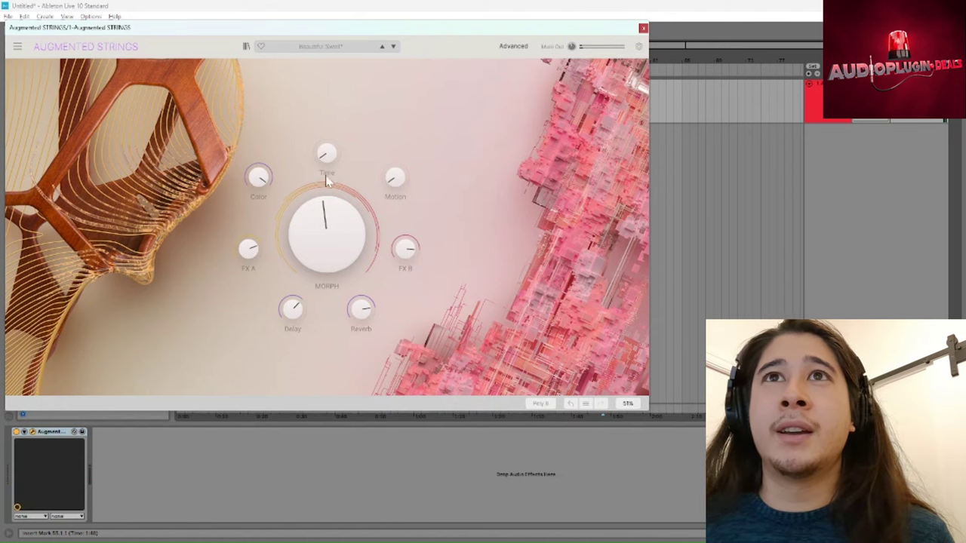
pyautogui.moveTo(259, 179); pyautogui.dragTo(258, 196)
pyautogui.moveTo(337, 150)
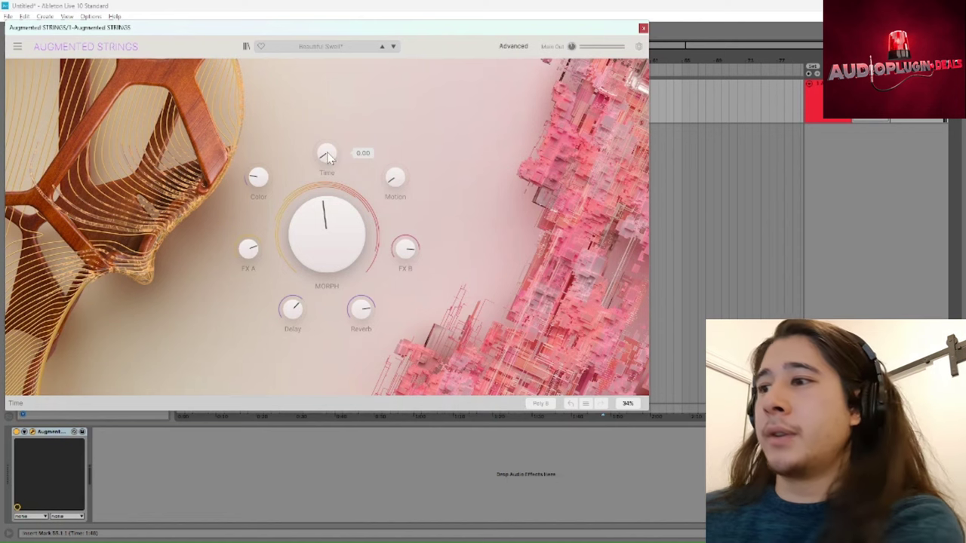
pyautogui.moveTo(326, 156); pyautogui.dragTo(329, 145)
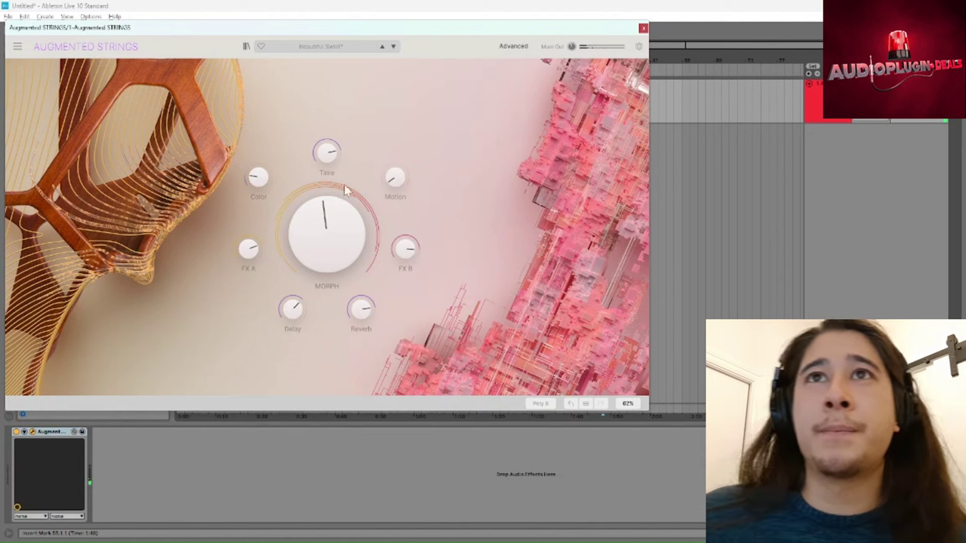
pyautogui.moveTo(396, 182)
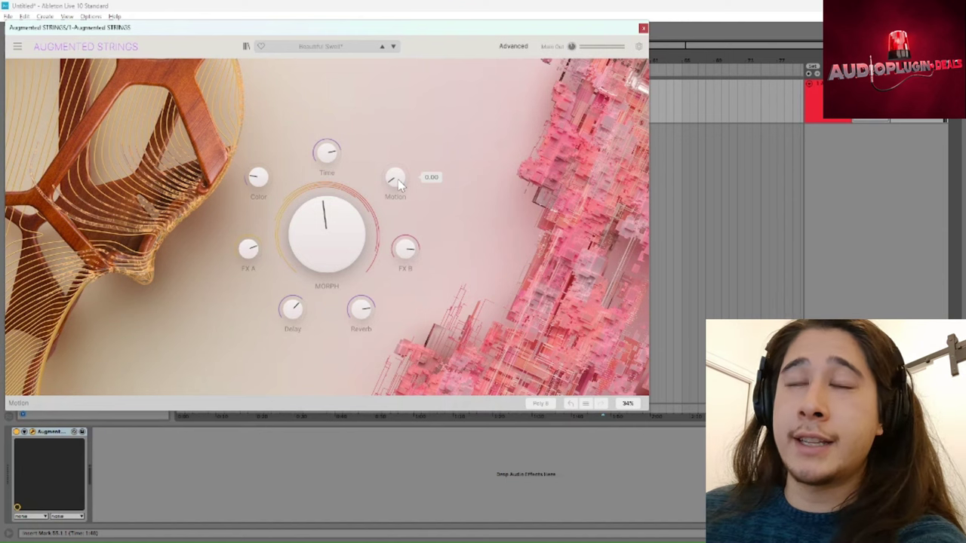
pyautogui.moveTo(397, 174); pyautogui.dragTo(397, 128)
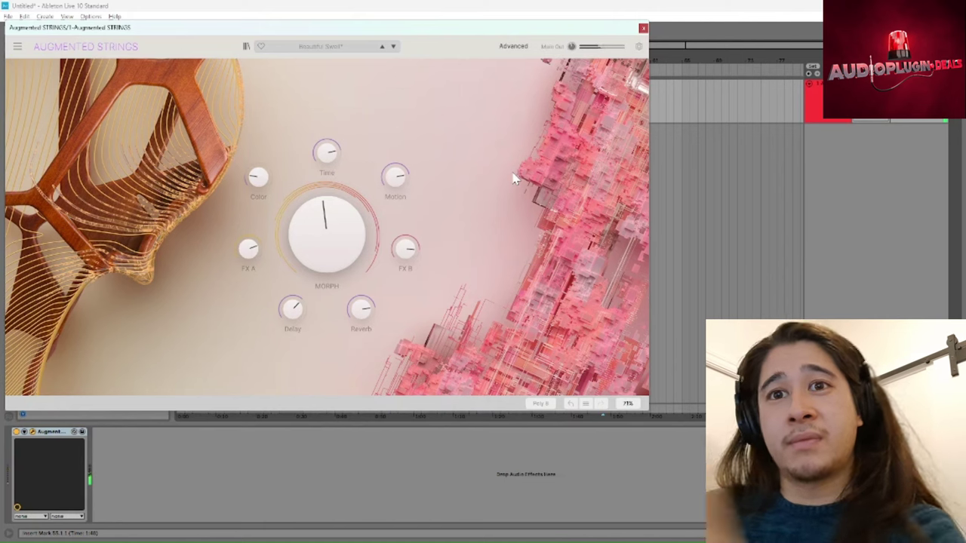
pyautogui.click(513, 46)
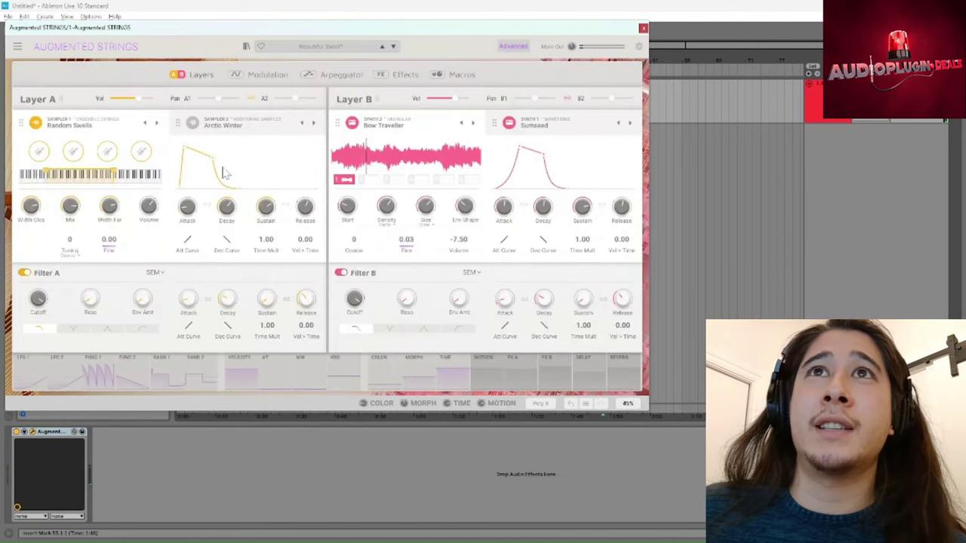
pyautogui.click(261, 79)
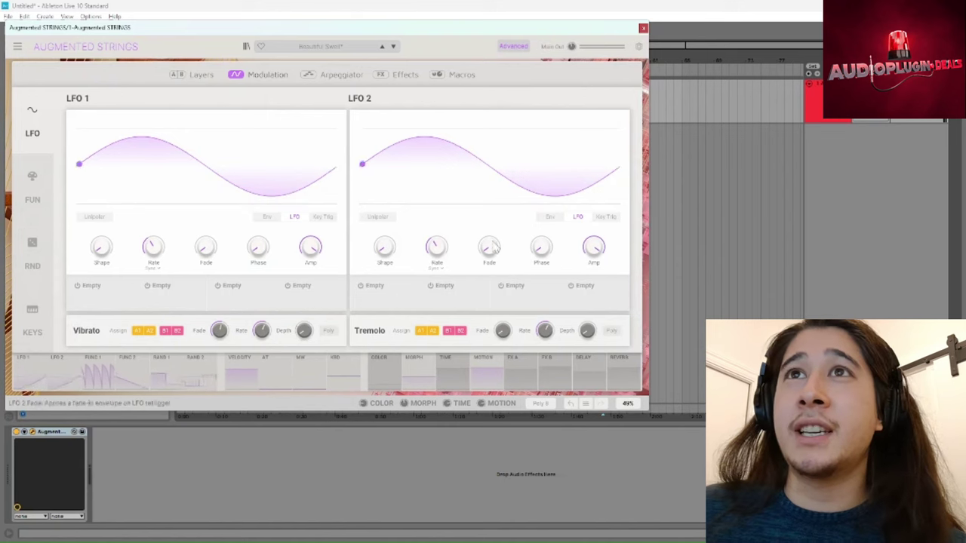
pyautogui.click(399, 78)
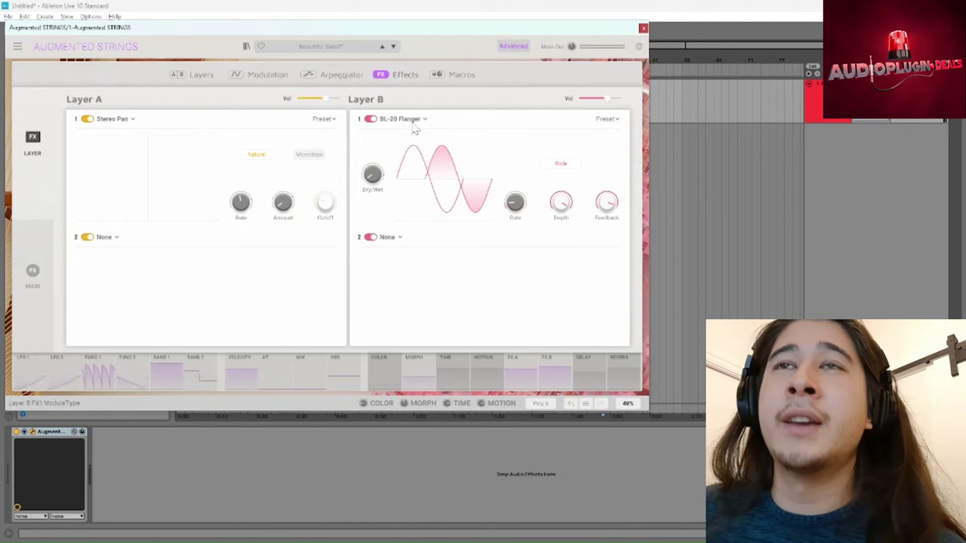
pyautogui.click(513, 48)
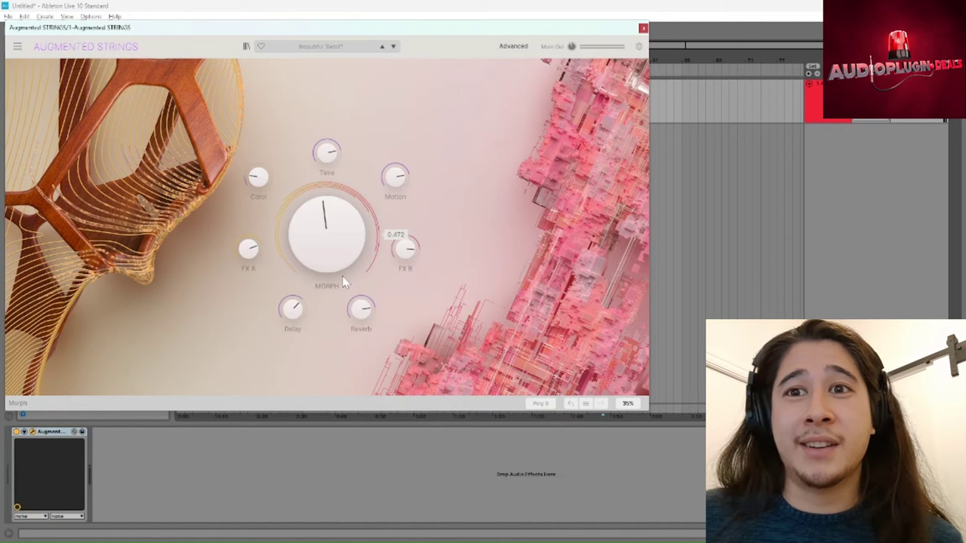
# Open the full preset browser and look through the 156 Soundtrack-genre presets
pyautogui.click(311, 49)
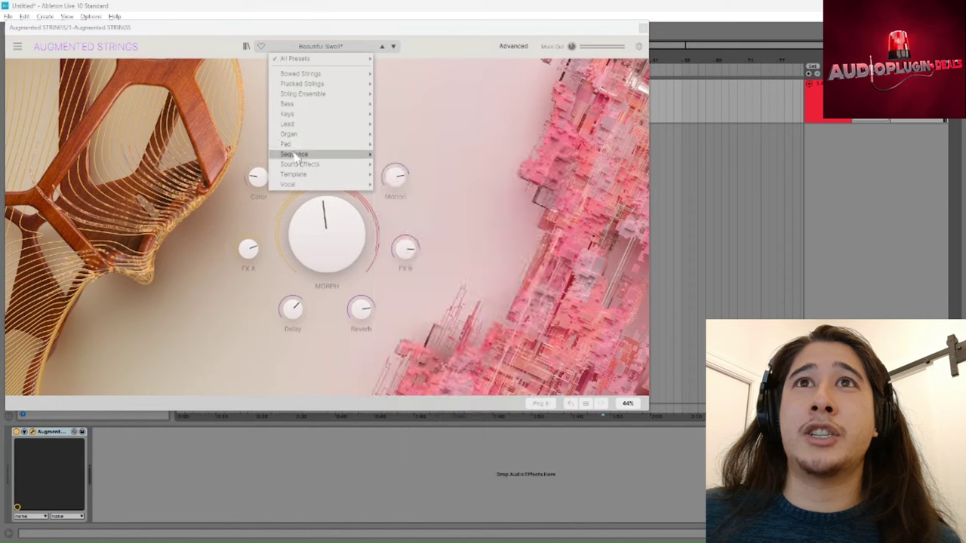
pyautogui.click(246, 47)
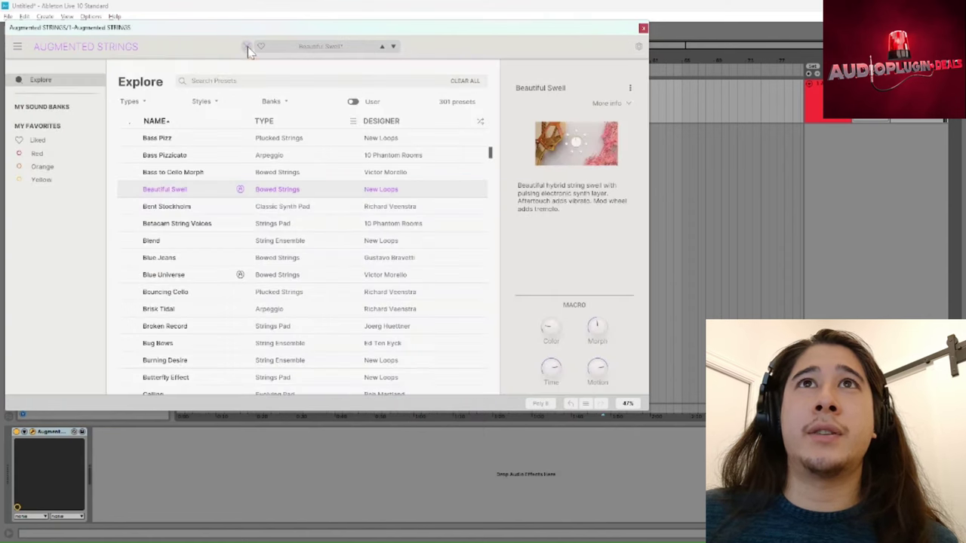
pyautogui.click(129, 101)
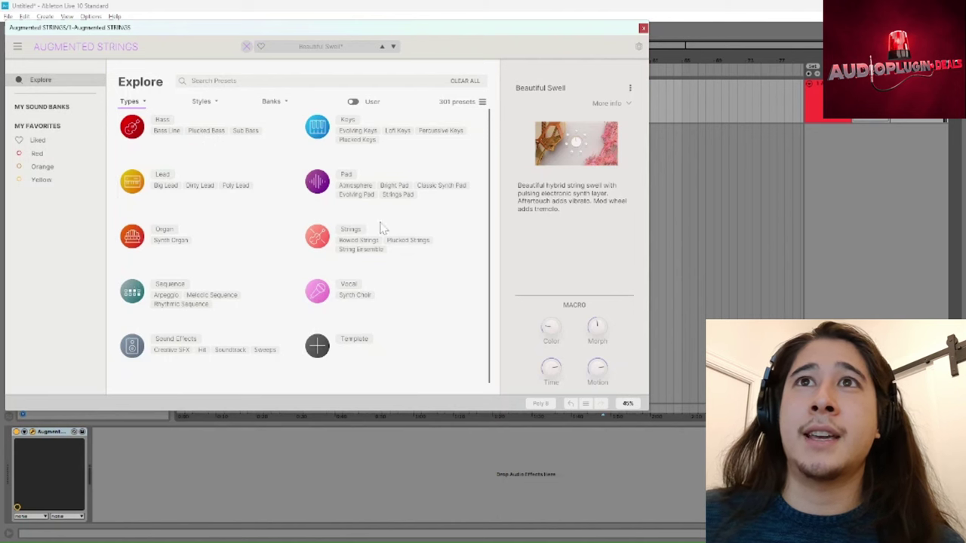
pyautogui.click(200, 101)
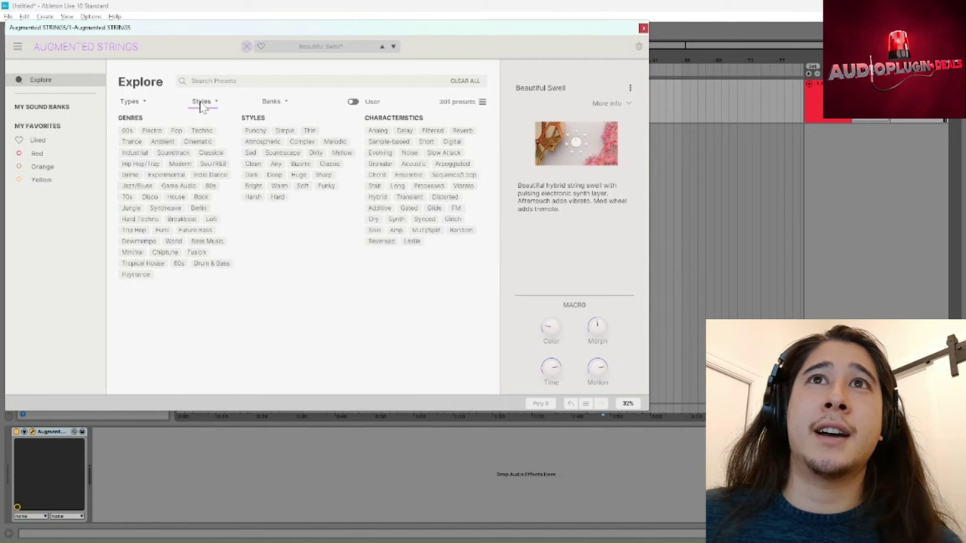
pyautogui.click(172, 152)
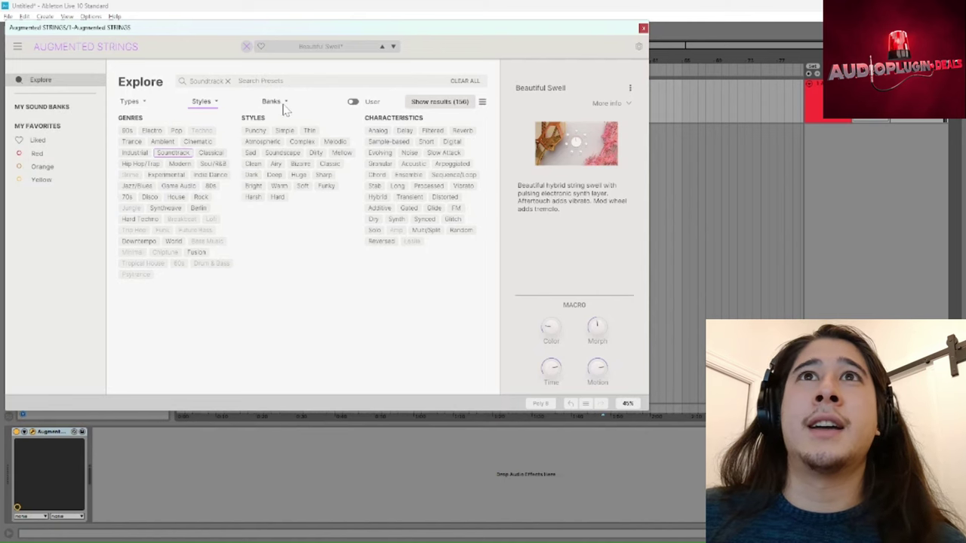
pyautogui.click(202, 103)
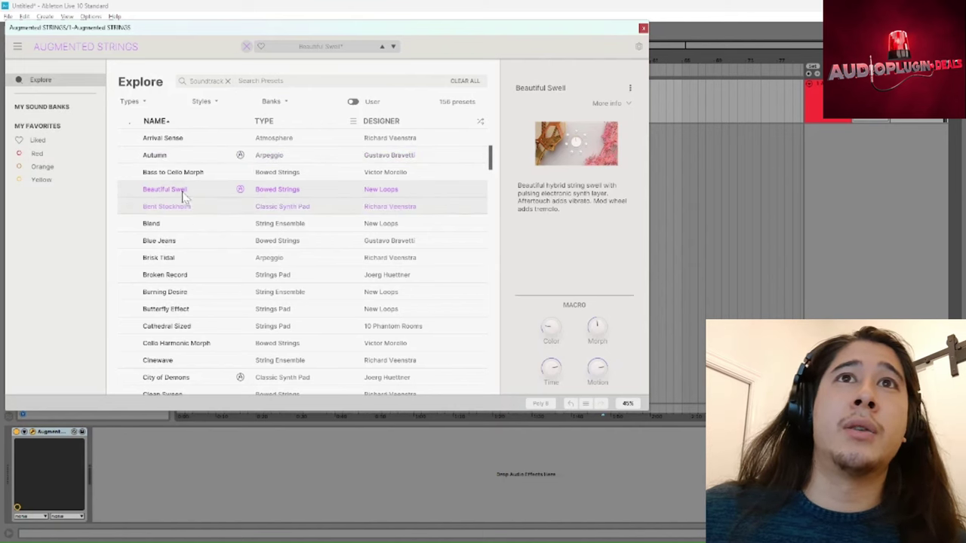
pyautogui.scroll(-1, 208, 238)
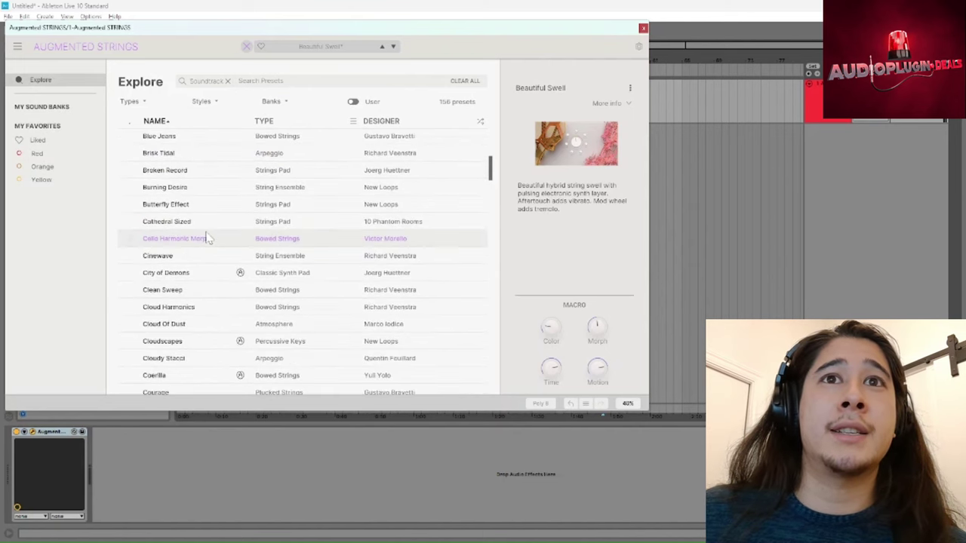
pyautogui.scroll(7, 205, 234)
# Filter to Strings type and Ensemble style, then load Ensemble Sustain Tremolo from the 70 results
pyautogui.click(227, 80)
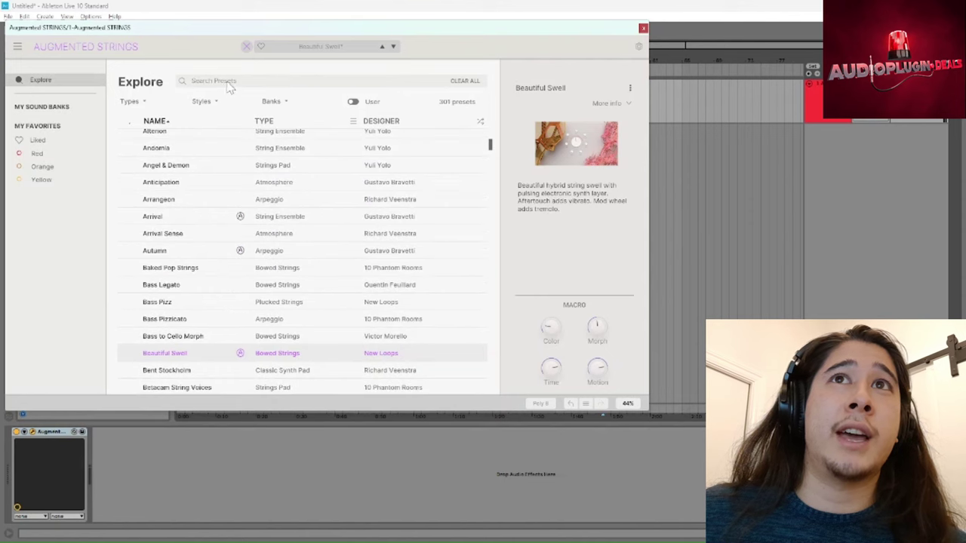
pyautogui.click(140, 106)
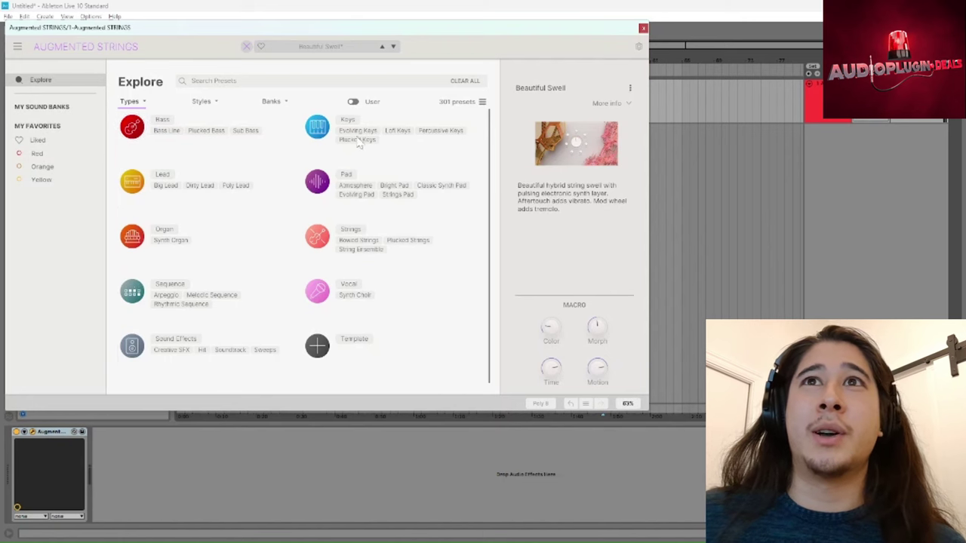
pyautogui.click(317, 237)
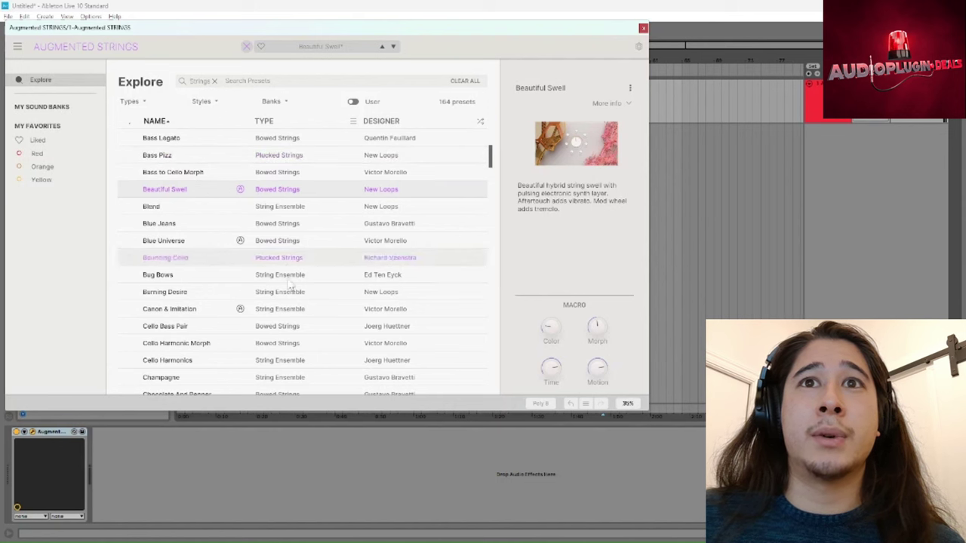
pyautogui.click(203, 100)
pyautogui.click(408, 175)
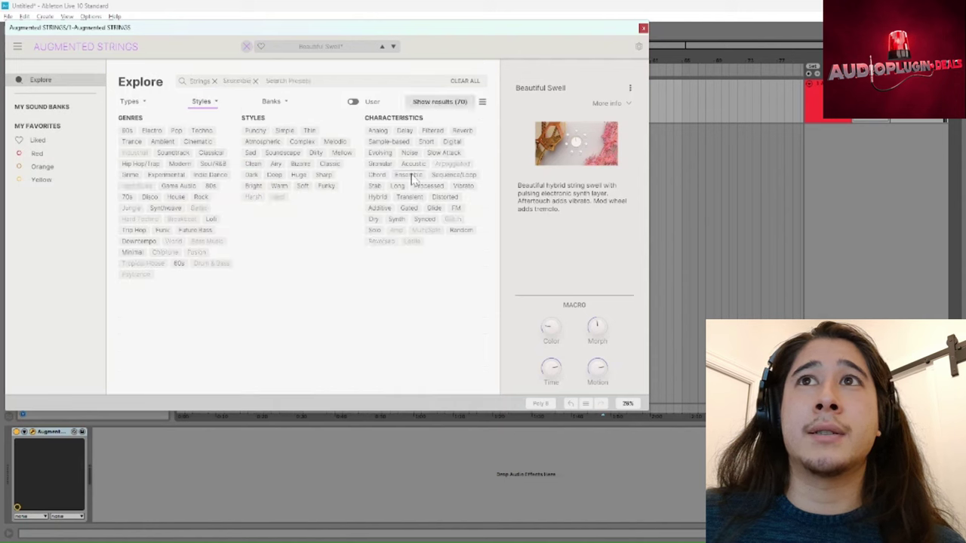
pyautogui.click(196, 104)
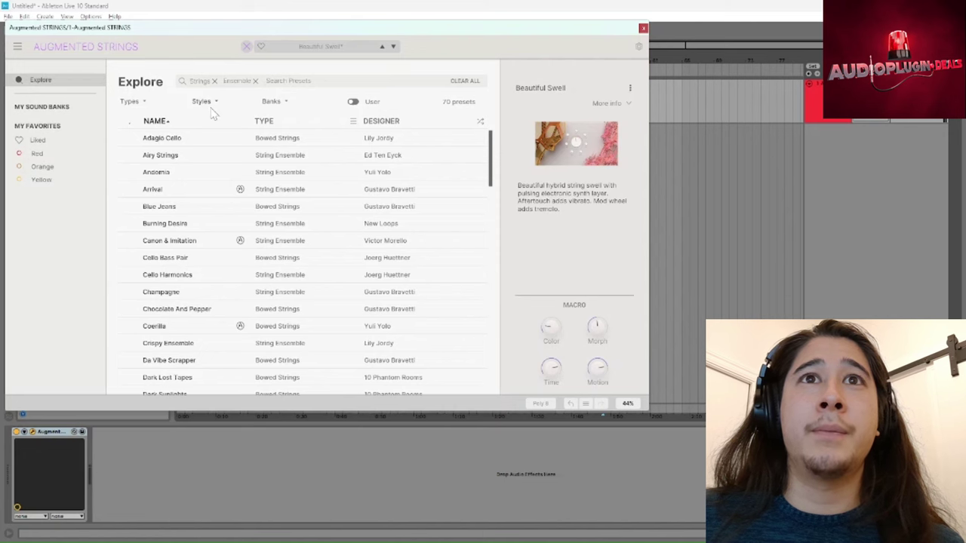
pyautogui.scroll(-1, 202, 209)
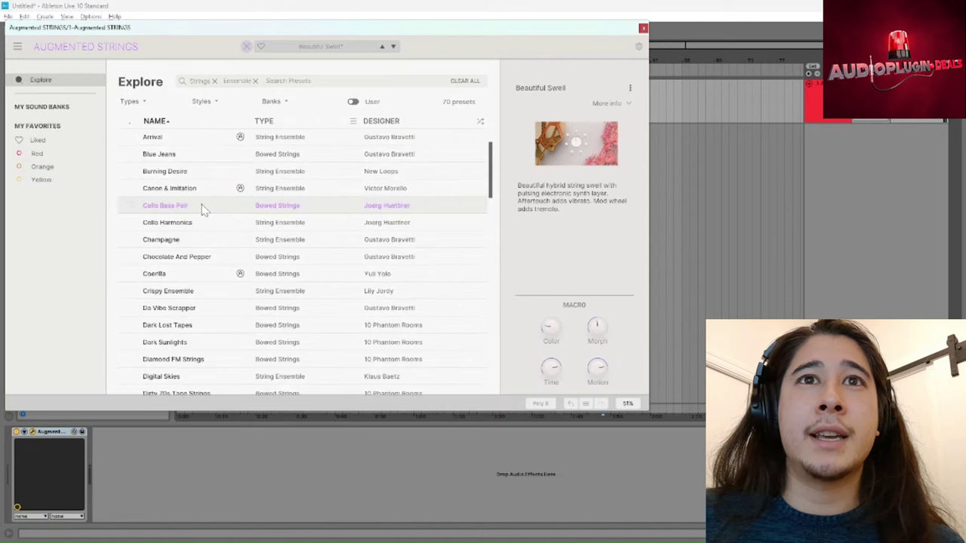
pyautogui.scroll(-2, 202, 209)
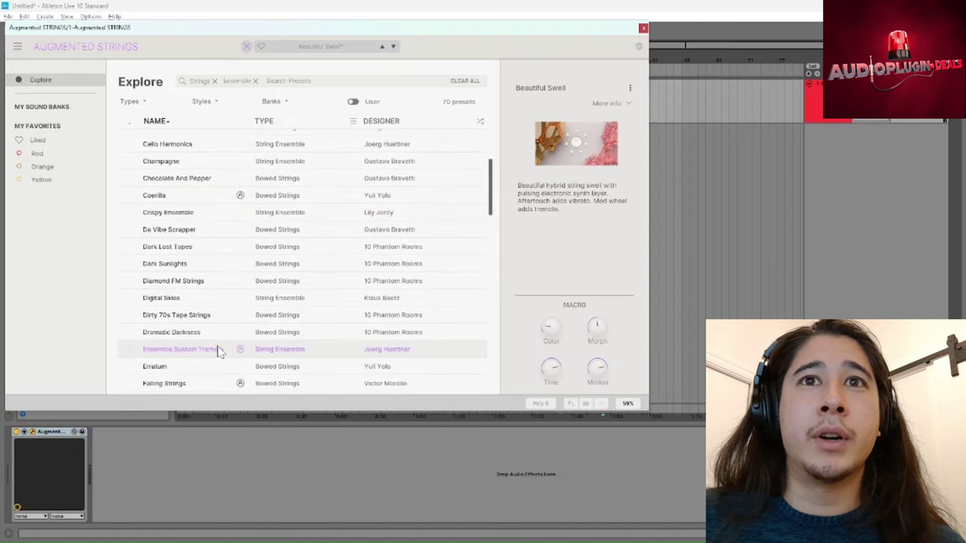
pyautogui.click(210, 350)
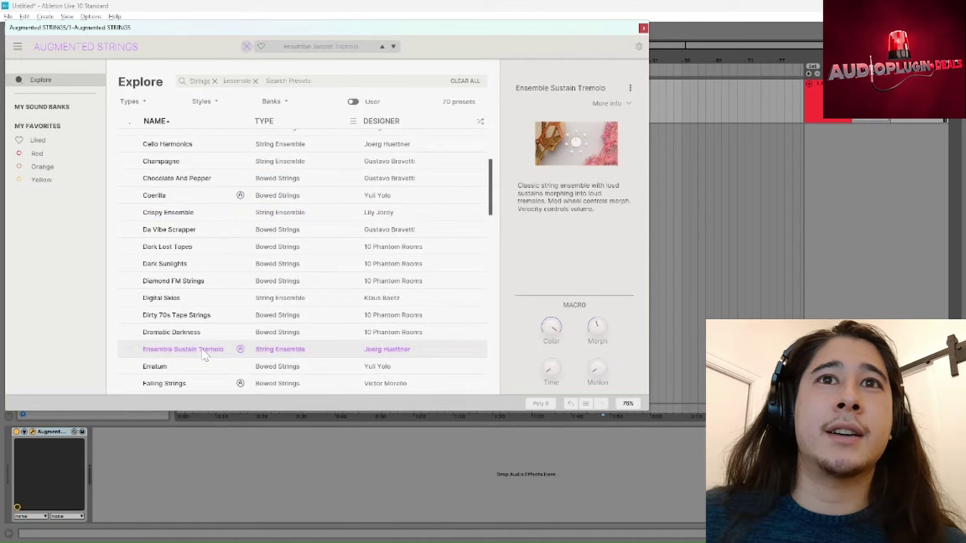
# Close the preset browser to return to Ensemble Sustain Tremolo's Morph and macro controls
pyautogui.doubleClick(338, 355)
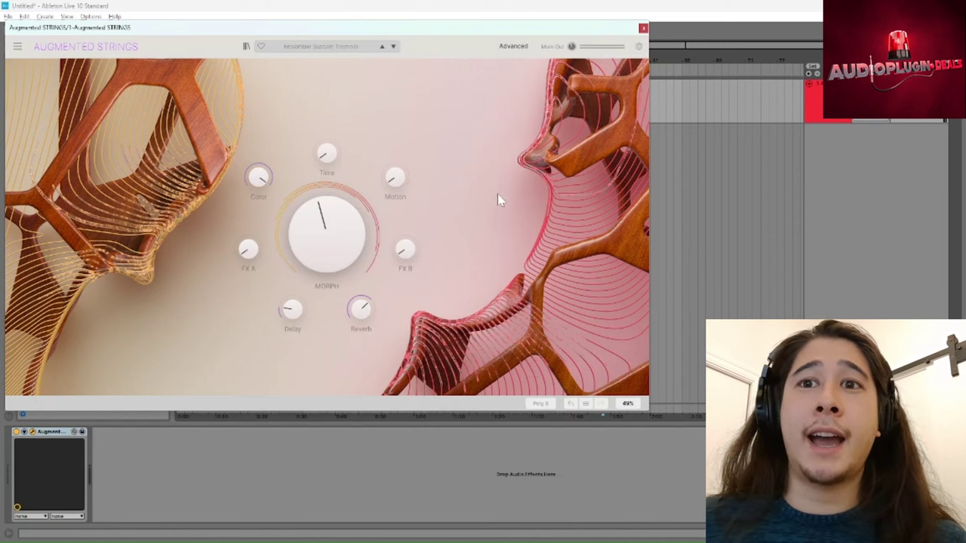
pyautogui.click(246, 47)
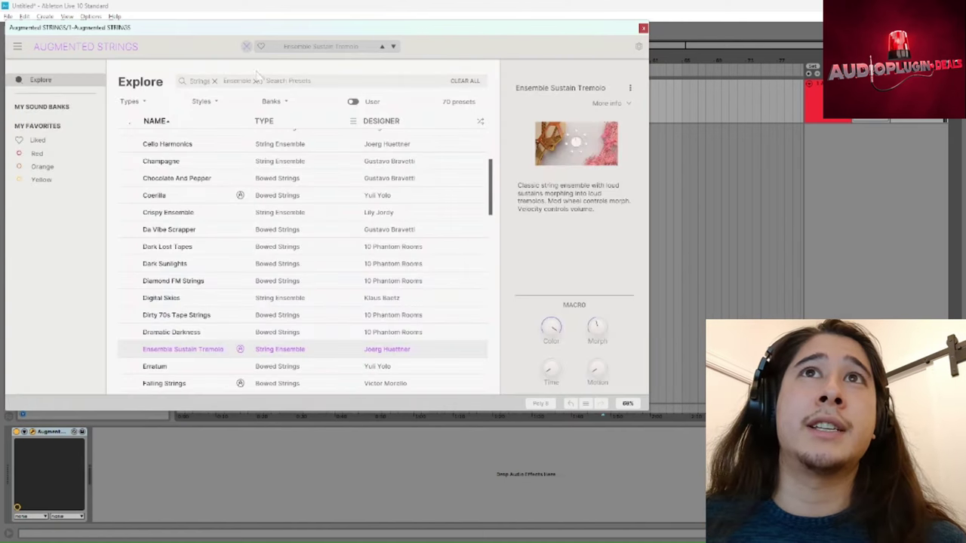
pyautogui.click(255, 82)
pyautogui.click(214, 82)
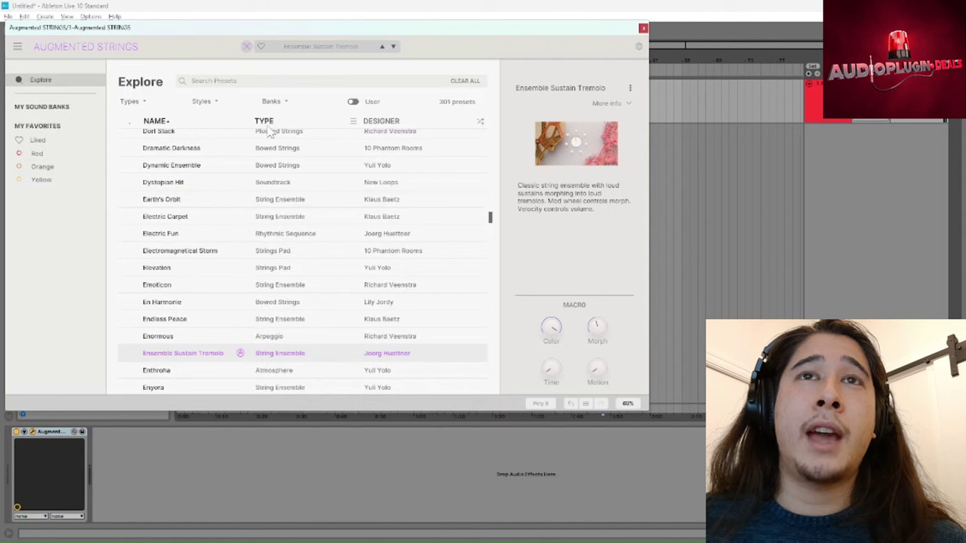
pyautogui.scroll(5, 183, 216)
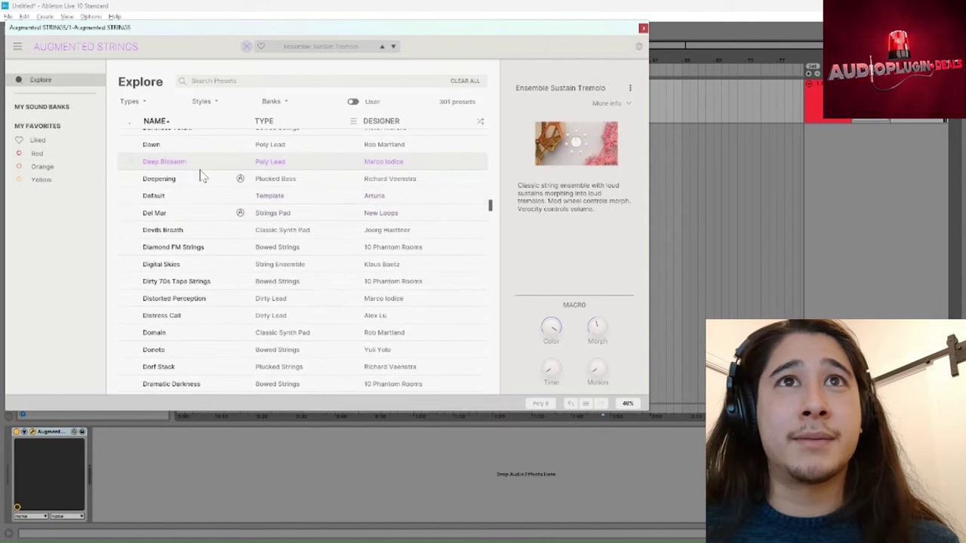
pyautogui.scroll(3, 201, 181)
pyautogui.scroll(3, 212, 185)
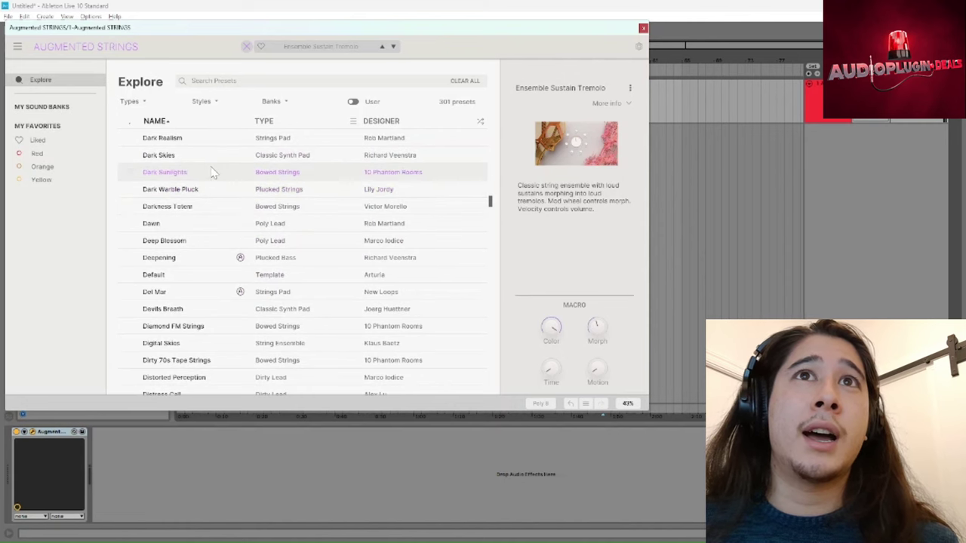
pyautogui.scroll(8, 212, 169)
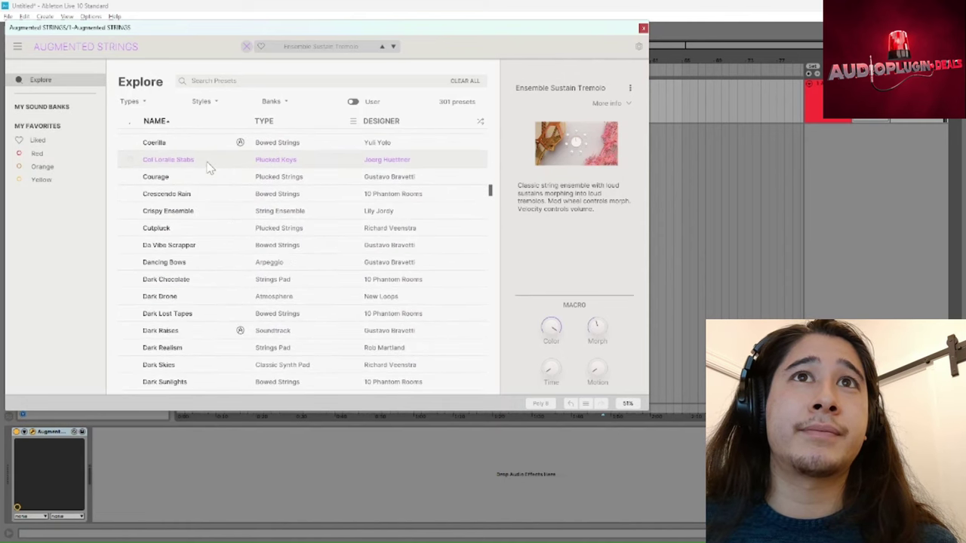
pyautogui.scroll(2, 202, 161)
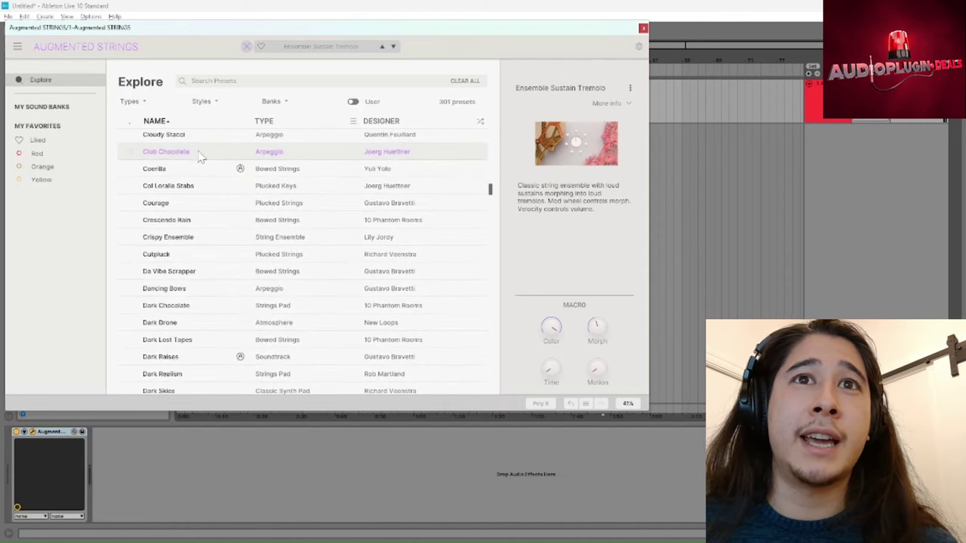
# Load Dark Raises, then raise Motion to about 0.82 and lower Morph to 0.320
pyautogui.doubleClick(204, 359)
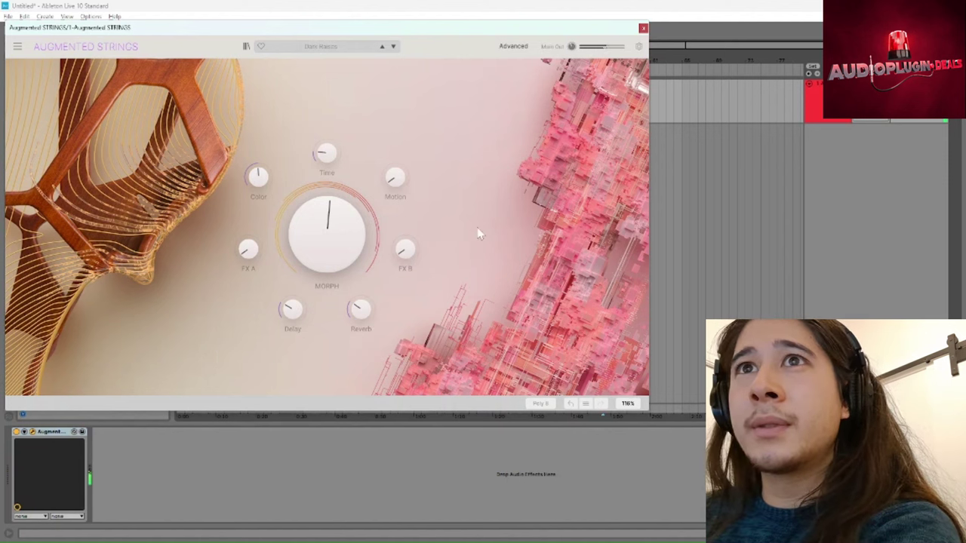
pyautogui.moveTo(341, 268)
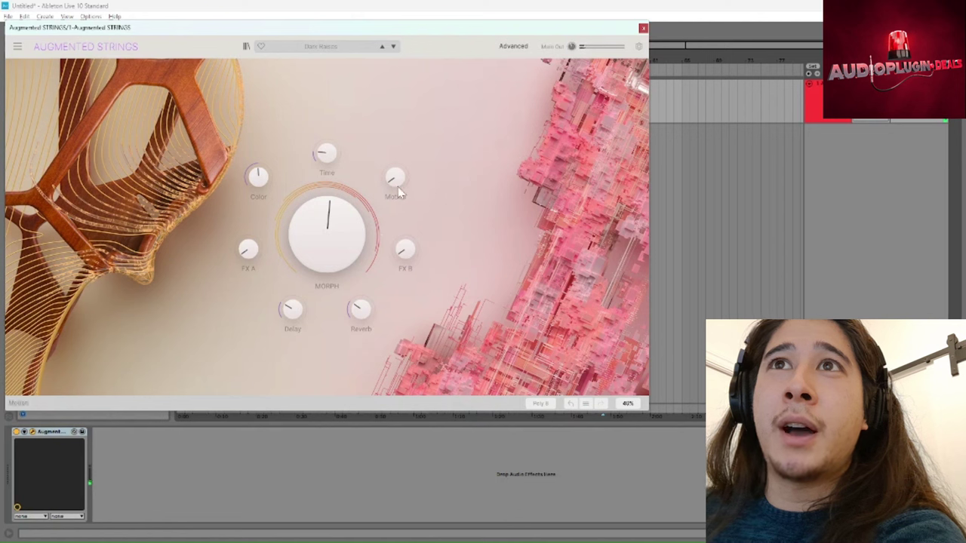
pyautogui.moveTo(394, 185); pyautogui.dragTo(394, 151)
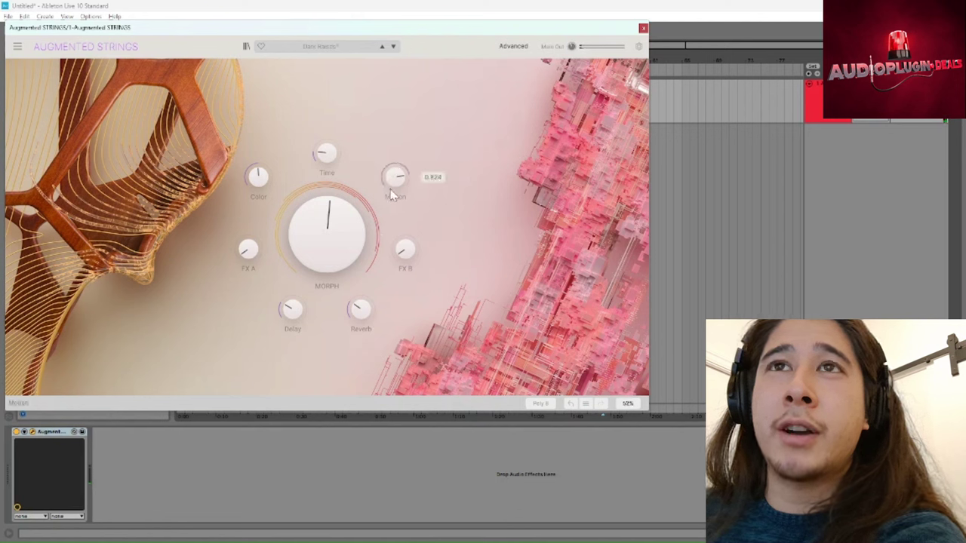
pyautogui.moveTo(337, 223); pyautogui.dragTo(337, 254)
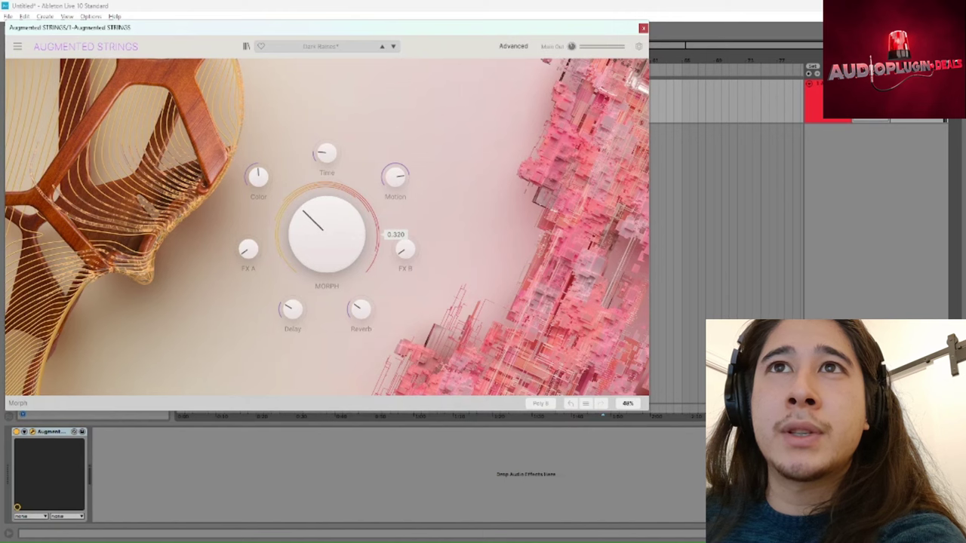
pyautogui.click(513, 46)
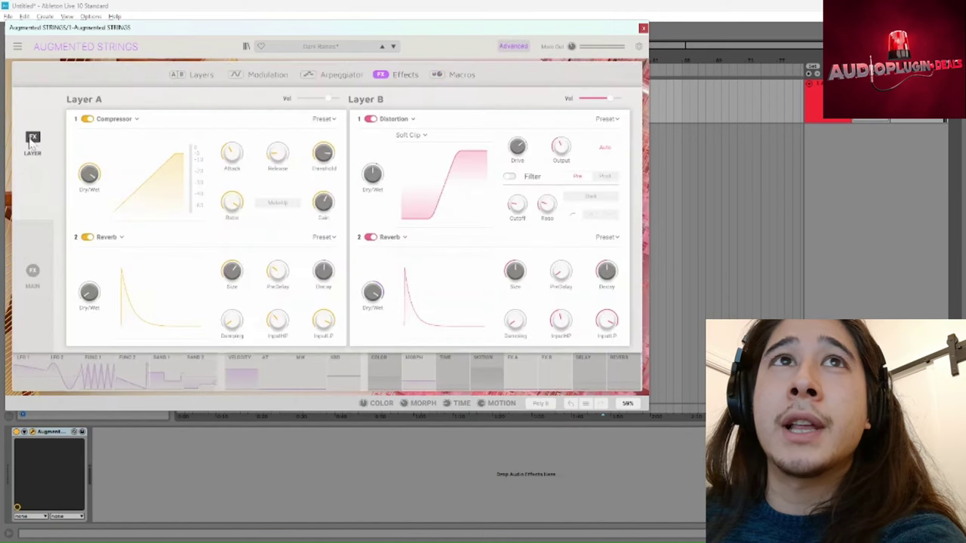
pyautogui.click(199, 74)
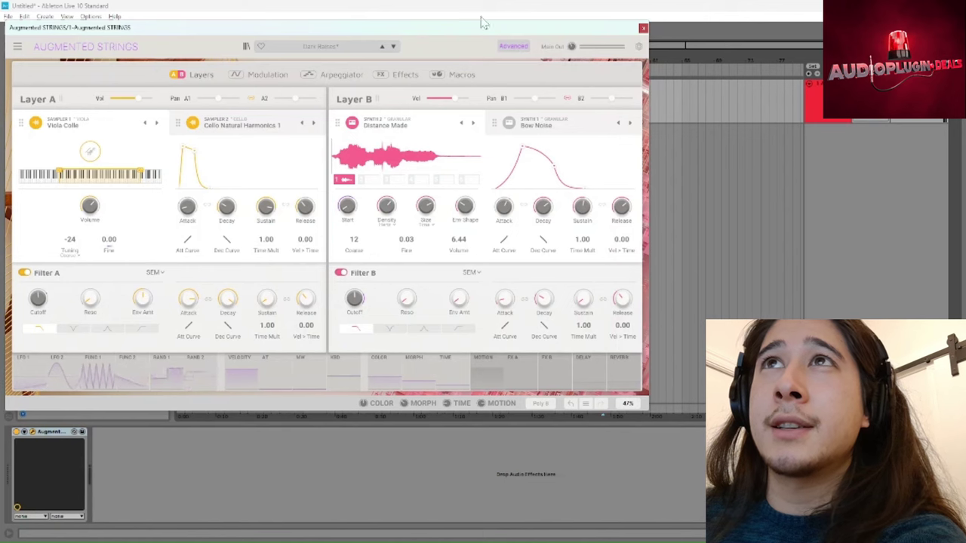
pyautogui.click(514, 47)
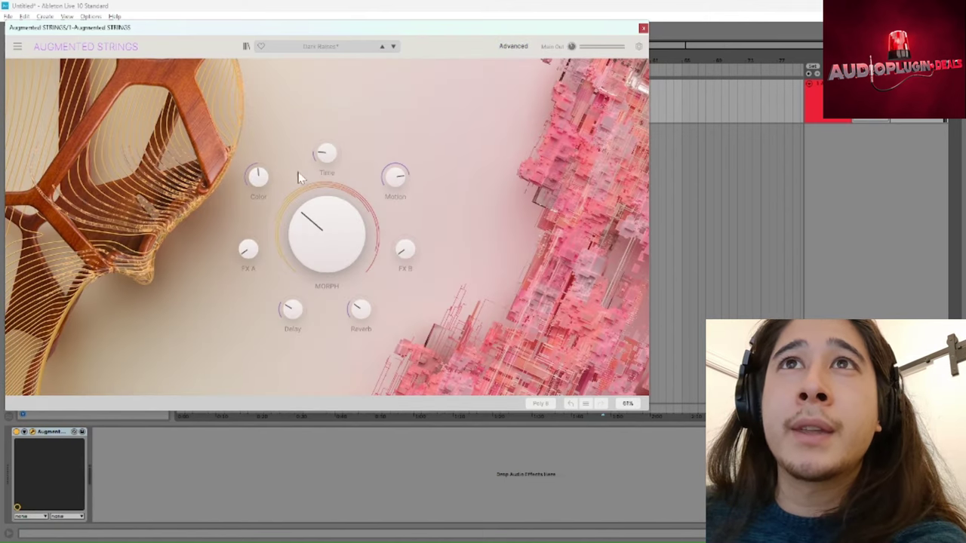
# Turn up Dark Raises' Color macro and nudge FX A and FX B slightly higher
pyautogui.moveTo(257, 176); pyautogui.dragTo(258, 162)
pyautogui.moveTo(248, 250); pyautogui.dragTo(248, 256)
pyautogui.moveTo(405, 260); pyautogui.dragTo(406, 268)
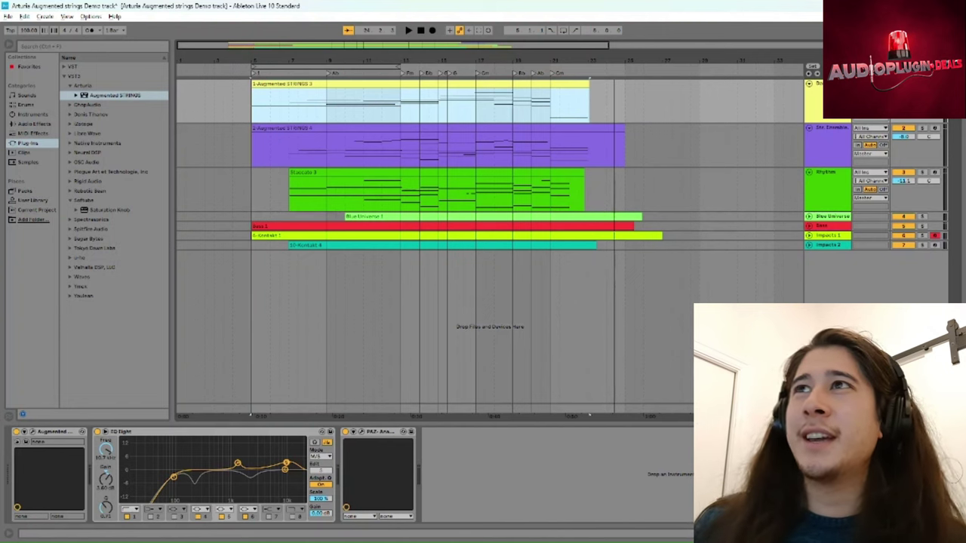
# Deselect the first strings clip and show the Rhythm track's Augmented Strings and EQ Eight chain
pyautogui.click(699, 150)
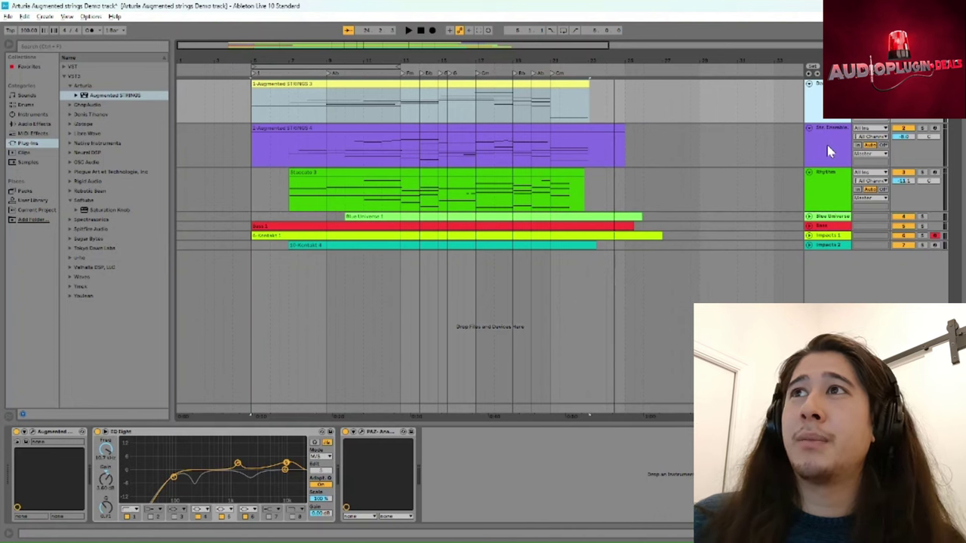
pyautogui.click(819, 180)
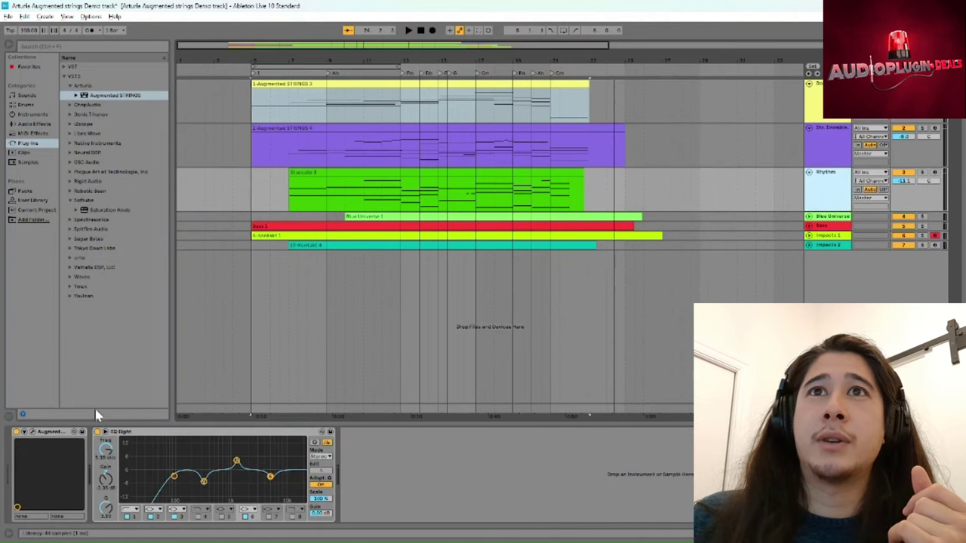
pyautogui.click(30, 429)
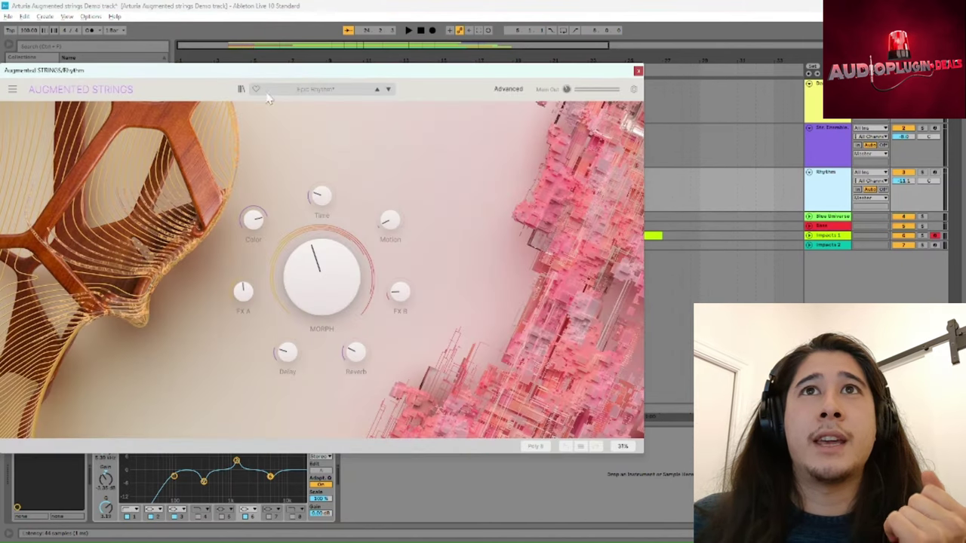
pyautogui.click(298, 91)
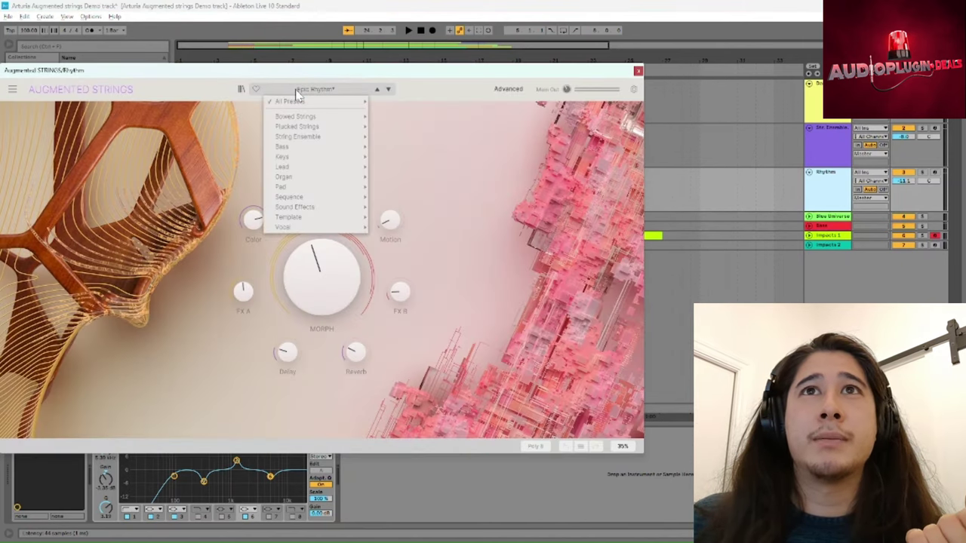
pyautogui.click(241, 91)
pyautogui.scroll(-6, 328, 294)
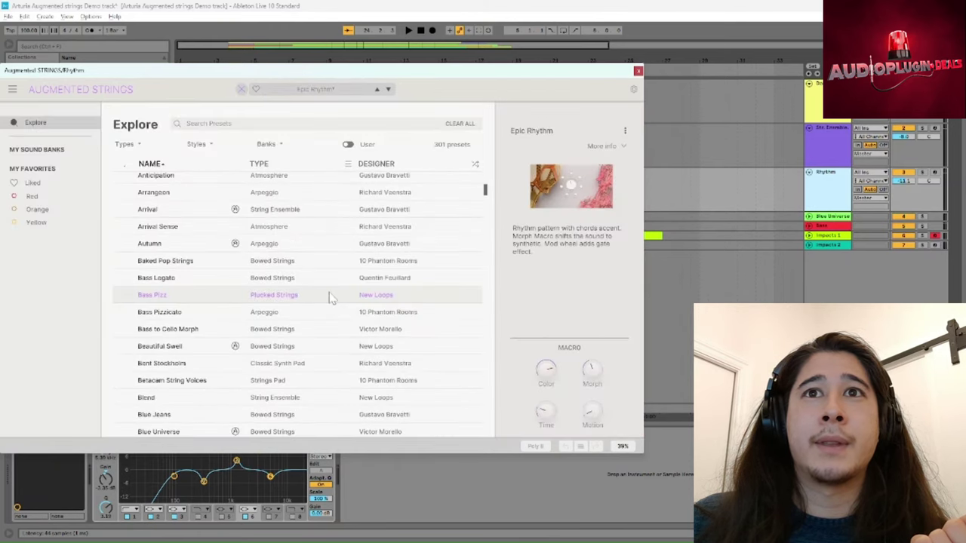
pyautogui.scroll(-10, 177, 305)
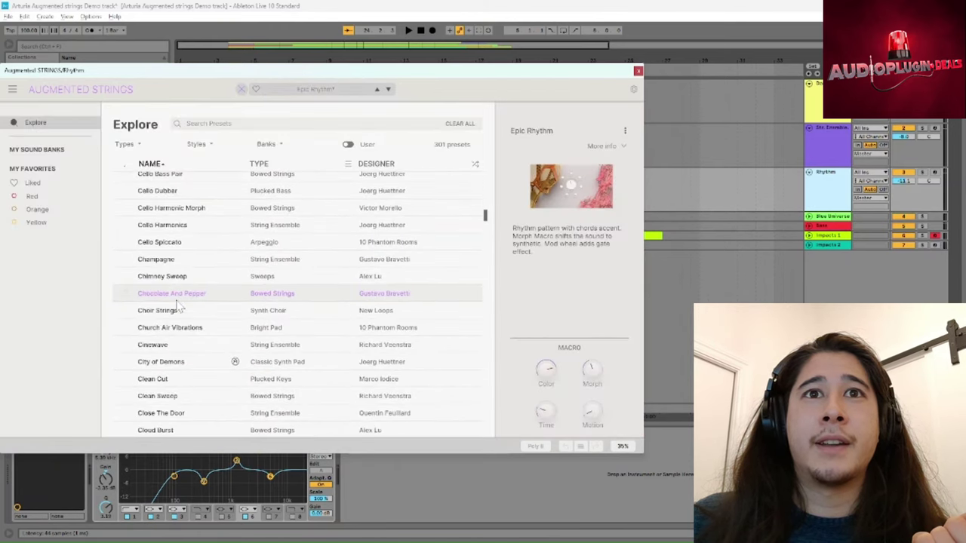
pyautogui.scroll(-8, 187, 305)
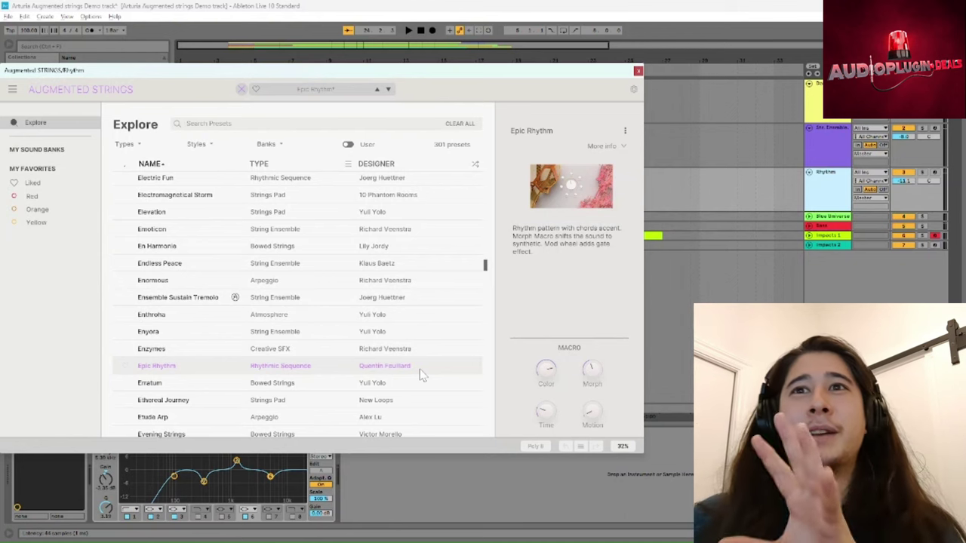
pyautogui.click(637, 70)
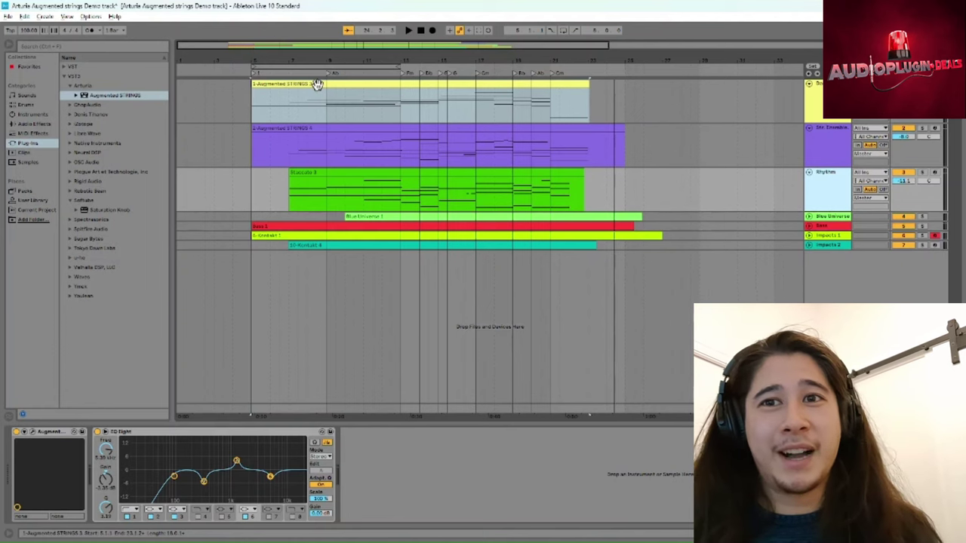
# Open the first track's Augmented Strings window and start the arrangement playing
pyautogui.hotkey('ctrl', 'alt', 'p')
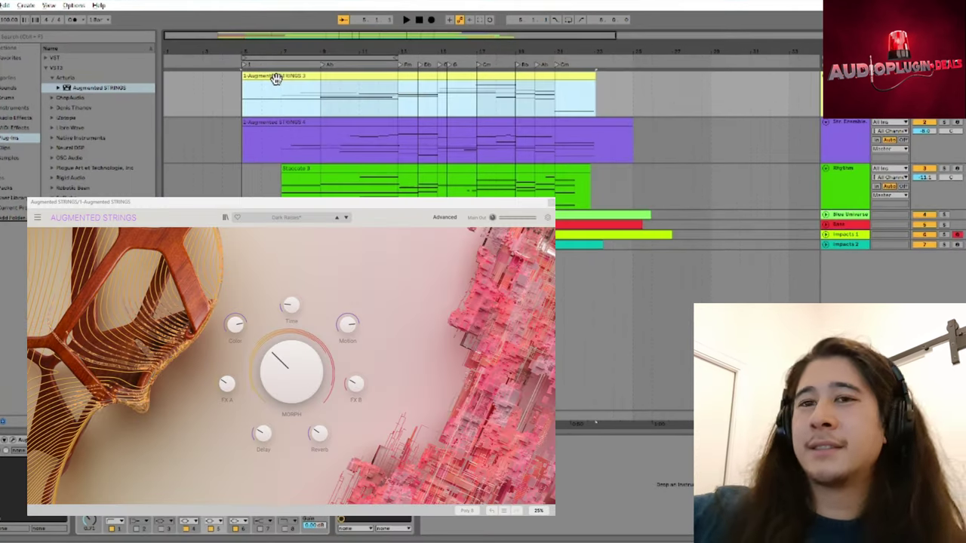
pyautogui.press('space')
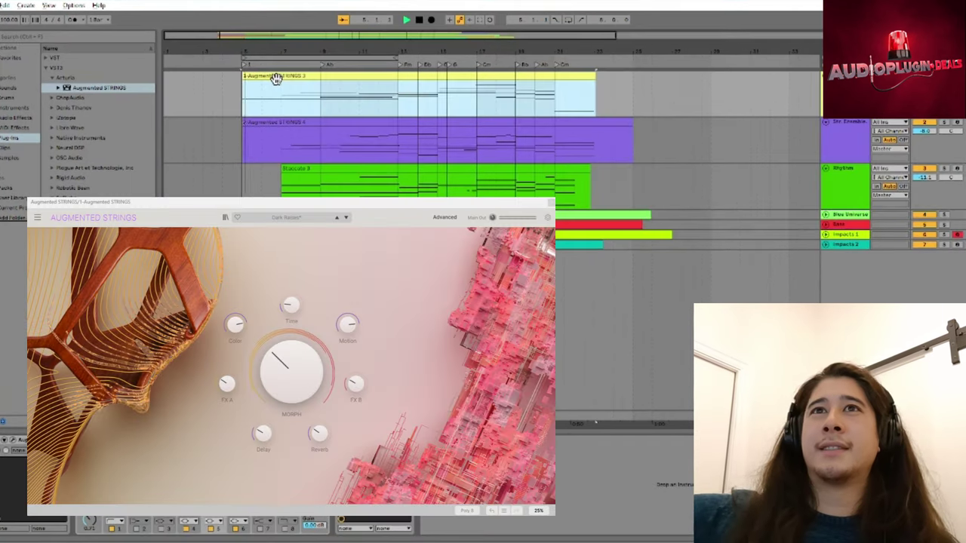